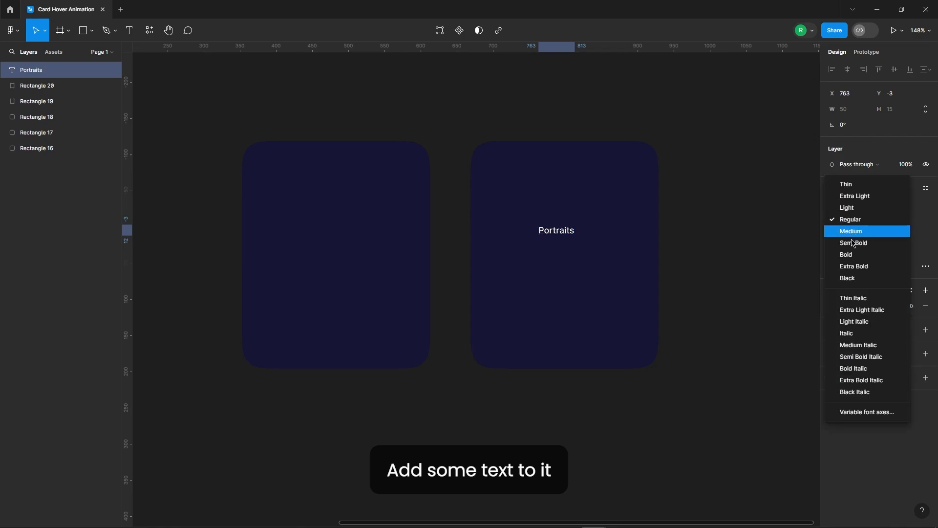
Set the "Portraits" text to Semi Bold at size 18
{"action": "left_click", "coordinate": [880, 234]}
{"action": "left_click", "coordinate": [897, 224]}
{"action": "type", "text": "18"}
{"action": "key", "text": "Return"}
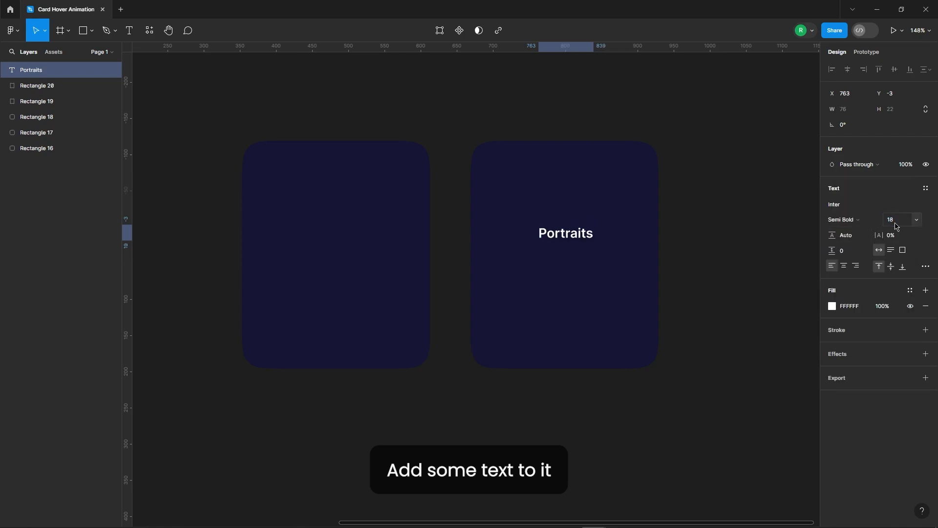
{"action": "left_click", "coordinate": [801, 279]}
Duplicate the "Portraits" heading just below itself and set the copy to Regular at size 14
{"action": "left_click", "coordinate": [577, 235]}
{"action": "left_click_drag", "start_coordinate": [579, 239], "coordinate": [582, 279]}
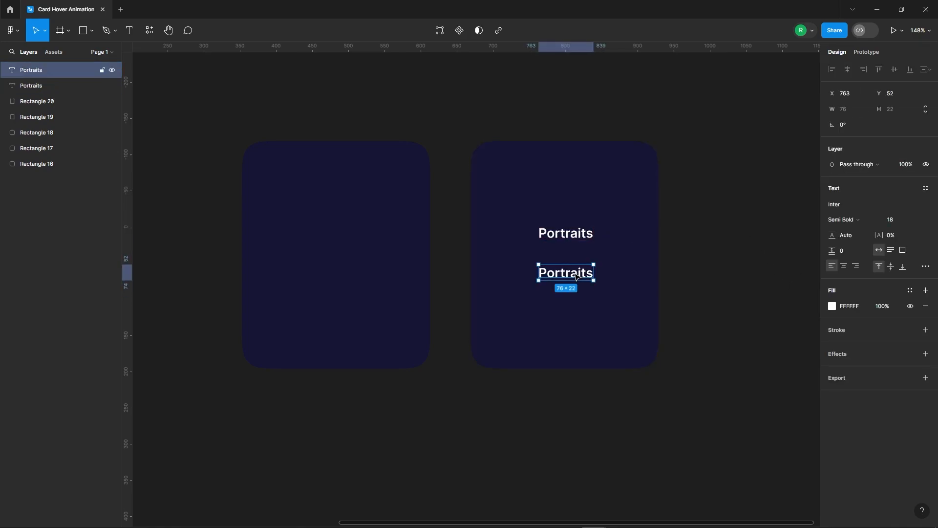
{"action": "key", "text": "Return"}
{"action": "left_click", "coordinate": [844, 220]}
{"action": "left_click", "coordinate": [841, 192]}
{"action": "left_click", "coordinate": [899, 224]}
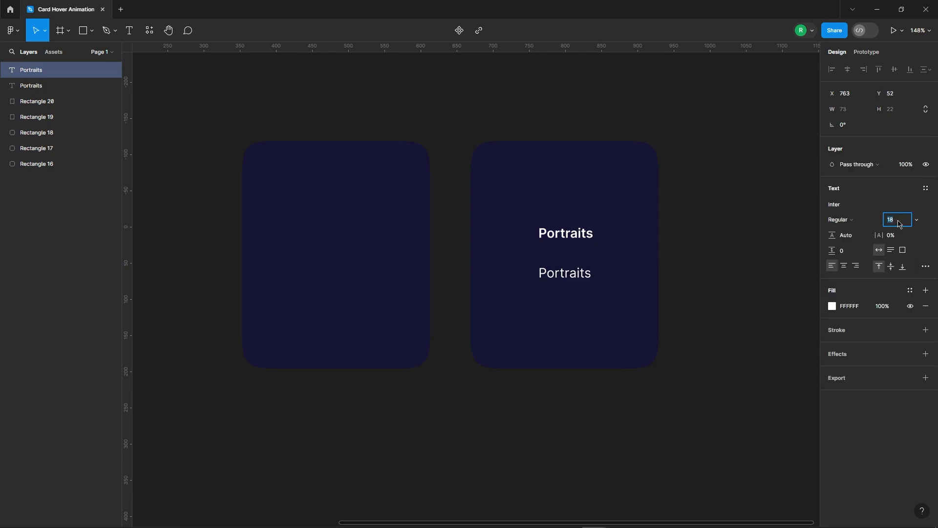
Enlarge the lower text box to about 211 × 70 and fill it with auto-generated text from the Lorem Ipsum plugin
{"action": "left_click", "coordinate": [150, 30]}
{"action": "left_click", "coordinate": [195, 50]}
{"action": "left_click", "coordinate": [181, 142]}
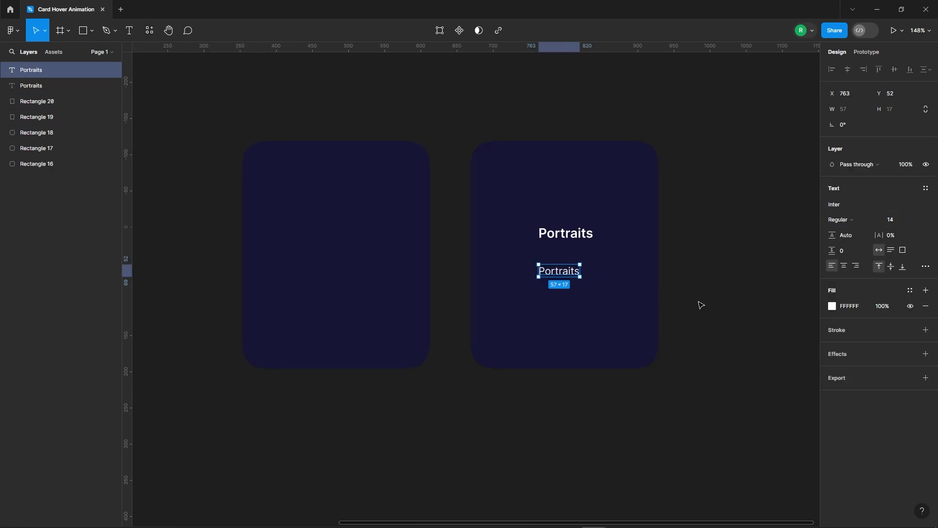
{"action": "left_click_drag", "start_coordinate": [585, 292], "coordinate": [663, 292]}
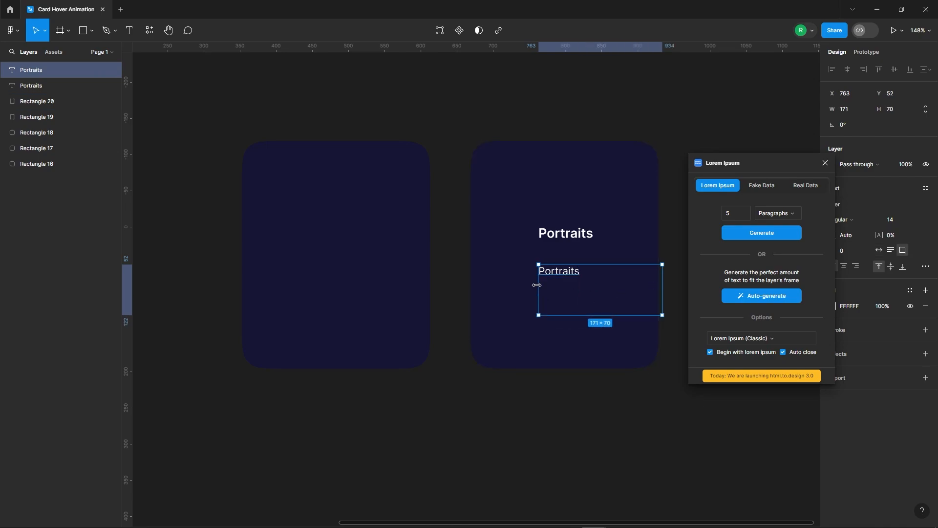
{"action": "left_click_drag", "start_coordinate": [538, 291], "coordinate": [510, 292]}
{"action": "left_click", "coordinate": [760, 296]}
{"action": "left_click", "coordinate": [710, 237]}
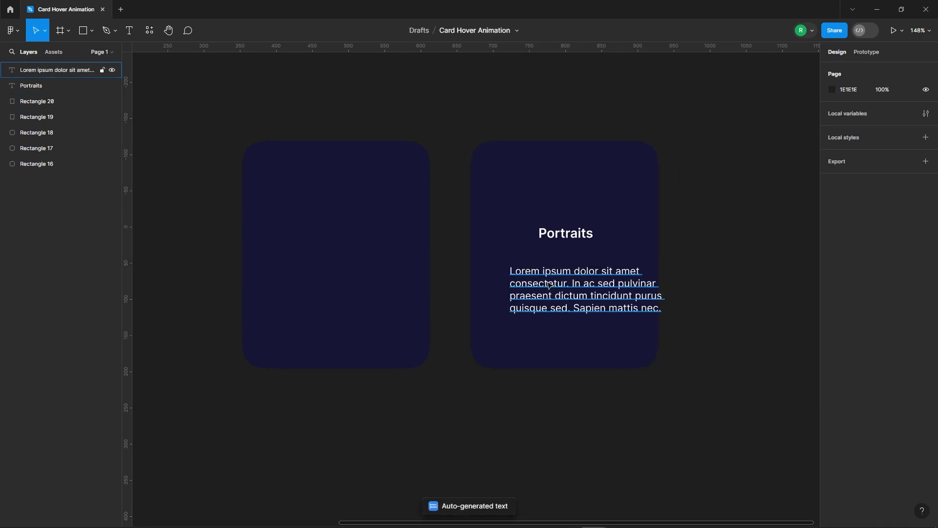
Centre-align the paragraph and the heading text, and move the paragraph to sit centred beneath the heading
{"action": "left_click", "coordinate": [549, 282]}
{"action": "scroll", "coordinate": [429, 238], "scroll_direction": "down", "scroll_amount": 2}
{"action": "scroll", "coordinate": [602, 276], "scroll_direction": "up", "scroll_amount": 3}
{"action": "left_click", "coordinate": [844, 266]}
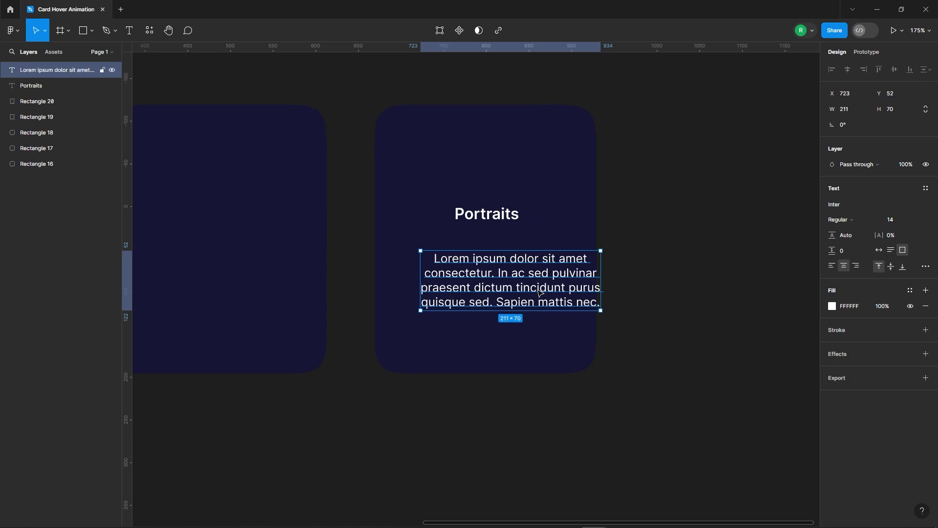
{"action": "left_click_drag", "start_coordinate": [508, 284], "coordinate": [483, 282]}
{"action": "left_click", "coordinate": [520, 222]}
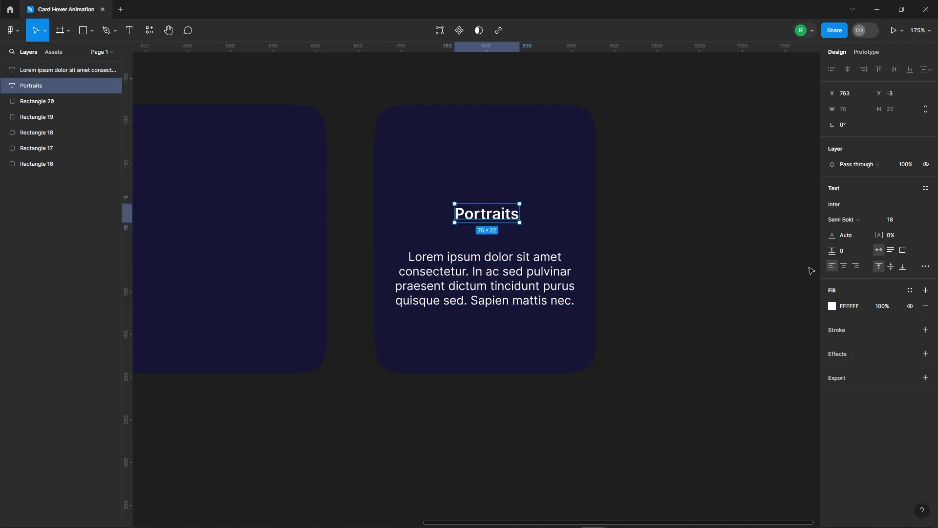
{"action": "left_click", "coordinate": [847, 267]}
Set the paragraph's letter spacing to 3% and its line height to 21
{"action": "left_click", "coordinate": [521, 292]}
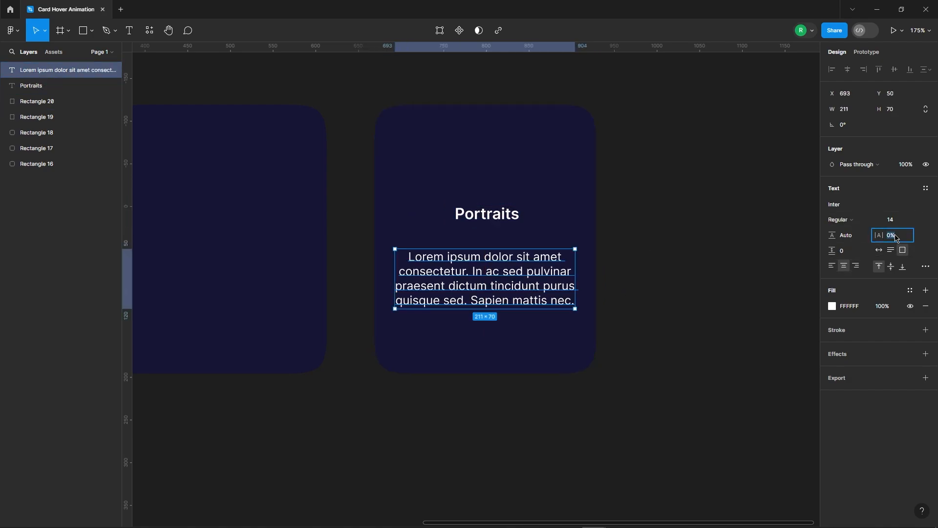
{"action": "key", "text": "Up"}
{"action": "key", "text": "Up"}
{"action": "key", "text": "Up"}
{"action": "key", "text": "Up"}
{"action": "key", "text": "Down"}
{"action": "left_click", "coordinate": [849, 238]}
{"action": "key", "text": "Up"}
{"action": "key", "text": "Up"}
{"action": "key", "text": "Up"}
{"action": "key", "text": "Up"}
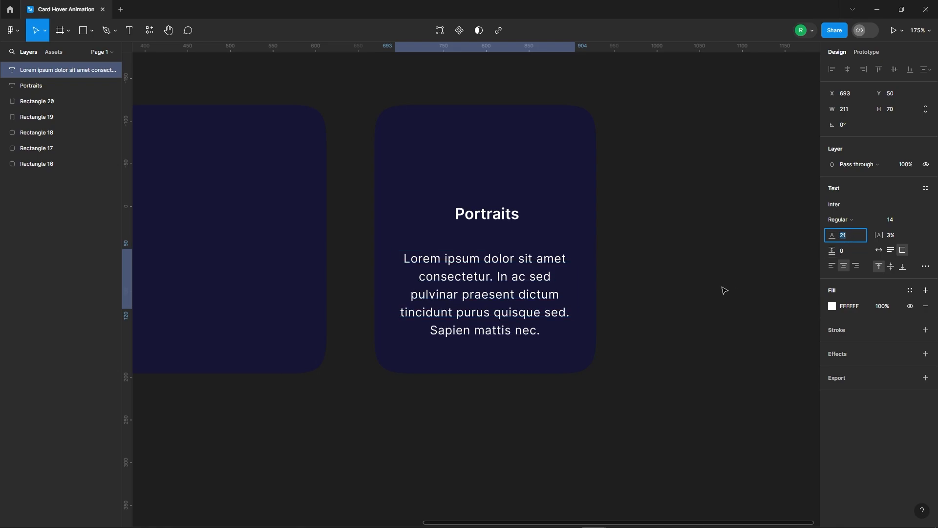
{"action": "left_click", "coordinate": [655, 297]}
Set the paragraph text box to auto height
{"action": "left_click", "coordinate": [548, 297]}
{"action": "left_click", "coordinate": [890, 249]}
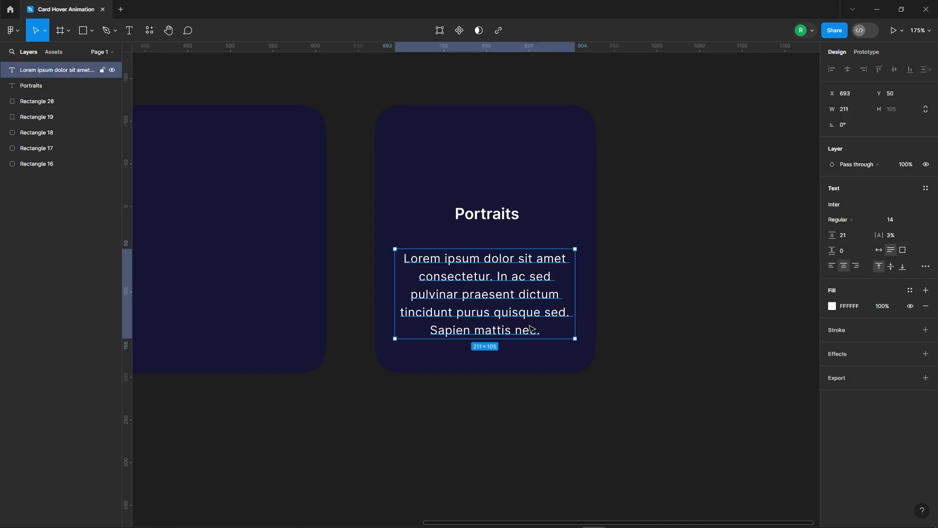
{"action": "left_click", "coordinate": [741, 277]}
Wrap the heading and paragraph in an auto layout with a vertical spacing of 20
{"action": "scroll", "coordinate": [574, 202], "scroll_direction": "down", "scroll_amount": 2}
{"action": "left_click", "coordinate": [526, 259]}
{"action": "left_click", "coordinate": [513, 210], "text": "shift"}
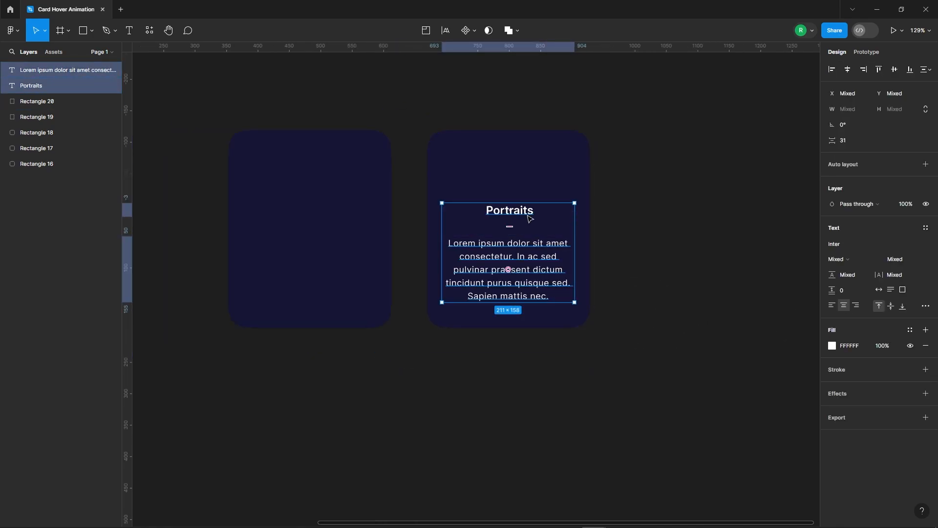
{"action": "right_click", "coordinate": [529, 211]}
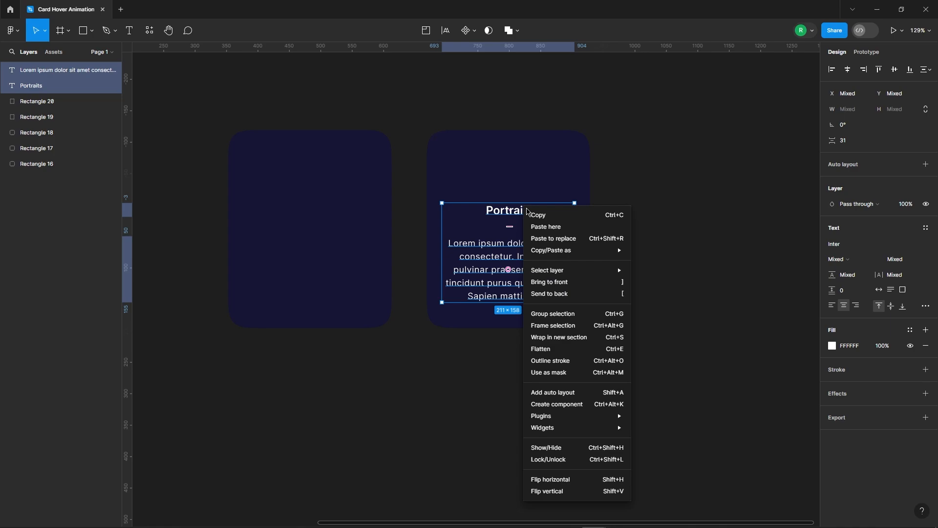
{"action": "left_click", "coordinate": [563, 393]}
{"action": "left_click", "coordinate": [845, 230]}
{"action": "type", "text": "2"}
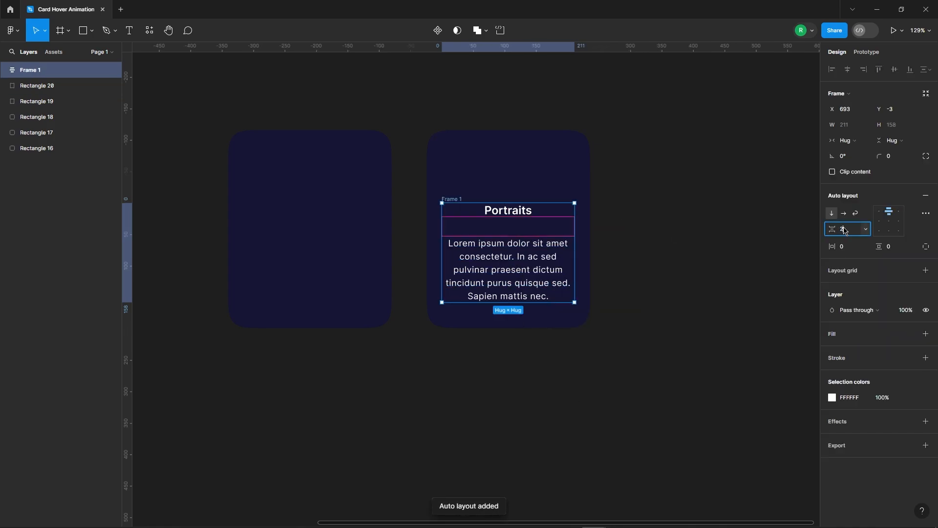
{"action": "type", "text": "0"}
{"action": "key", "text": "Return"}
{"action": "left_click", "coordinate": [679, 218]}
Move the text frame higher on the card and align it with the card's horizontal centre
{"action": "left_click", "coordinate": [462, 200]}
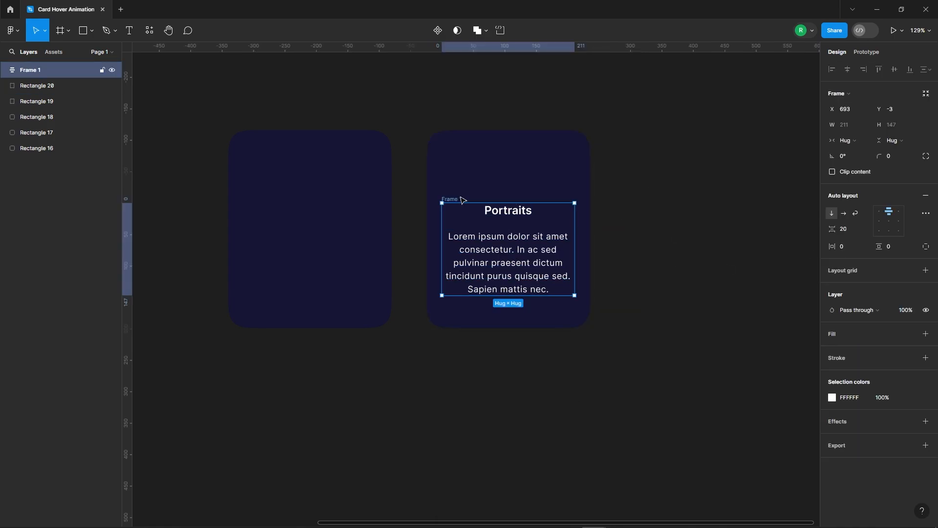
{"action": "left_click_drag", "start_coordinate": [463, 199], "coordinate": [462, 176]}
{"action": "left_click", "coordinate": [555, 154], "text": "shift"}
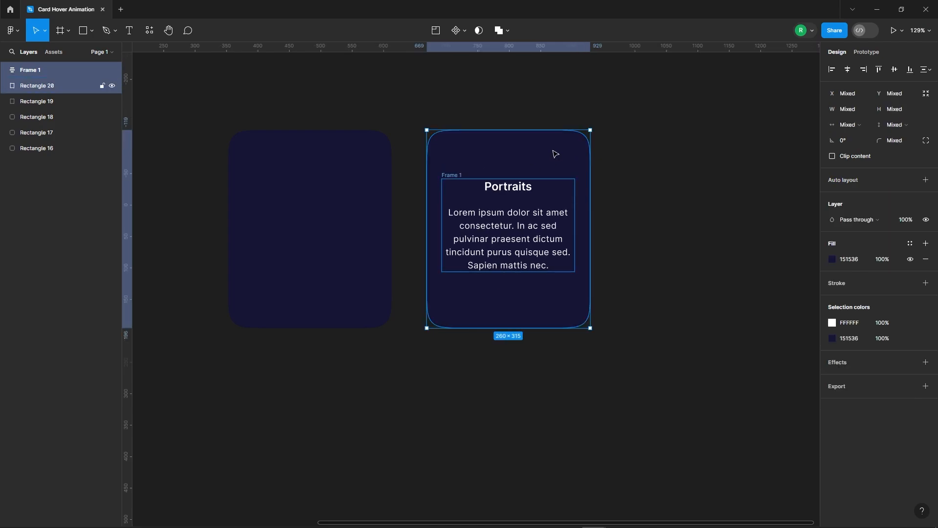
{"action": "left_click", "coordinate": [848, 70]}
{"action": "left_click", "coordinate": [630, 236]}
Change the paragraph's fill to the muted purple-grey 8787B5, starting from the card's colour
{"action": "left_click", "coordinate": [522, 240], "text": "ctrl"}
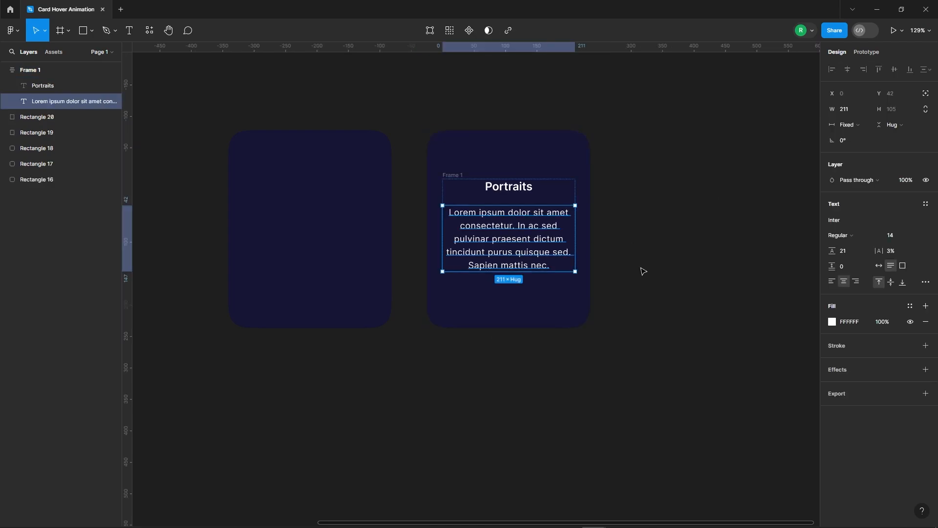
{"action": "left_click", "coordinate": [832, 322]}
{"action": "left_click", "coordinate": [717, 409]}
{"action": "left_click", "coordinate": [582, 311]}
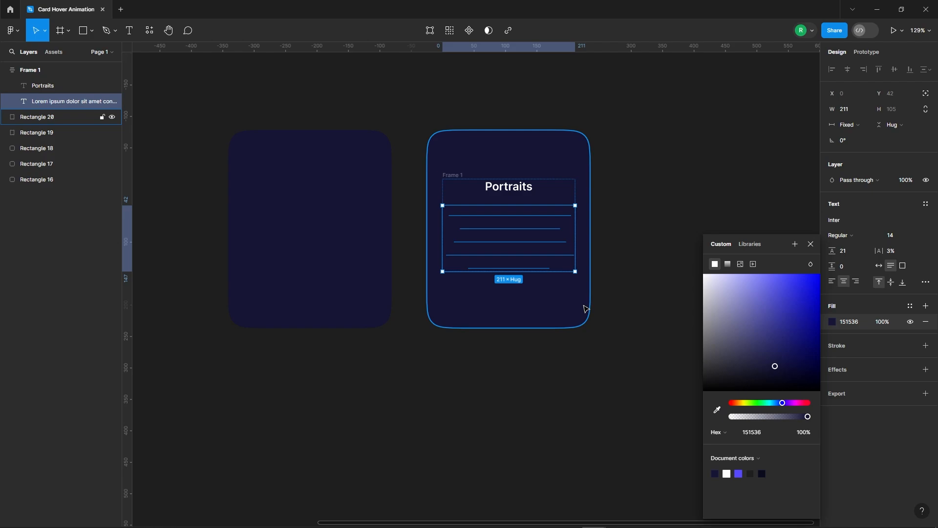
{"action": "mouse_move", "coordinate": [737, 316]}
{"action": "left_mouse_down"}
{"action": "mouse_move", "coordinate": [732, 299]}
{"action": "mouse_move", "coordinate": [732, 314]}
{"action": "mouse_move", "coordinate": [744, 291]}
{"action": "left_mouse_up"}
{"action": "left_click", "coordinate": [811, 244]}
{"action": "left_click", "coordinate": [715, 224]}
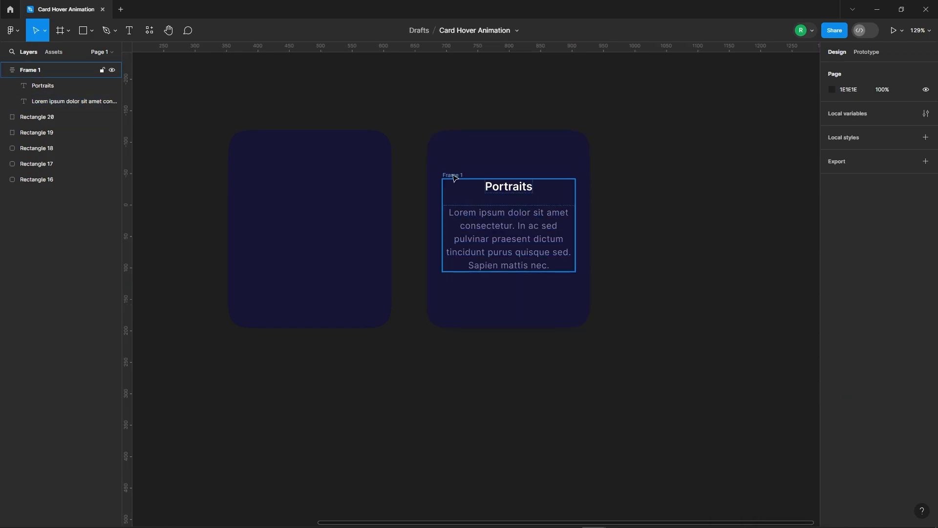
Group the text frame with the card rectangle behind it
{"action": "left_click", "coordinate": [453, 175]}
{"action": "left_click", "coordinate": [532, 151], "text": "shift"}
{"action": "right_click", "coordinate": [575, 155]}
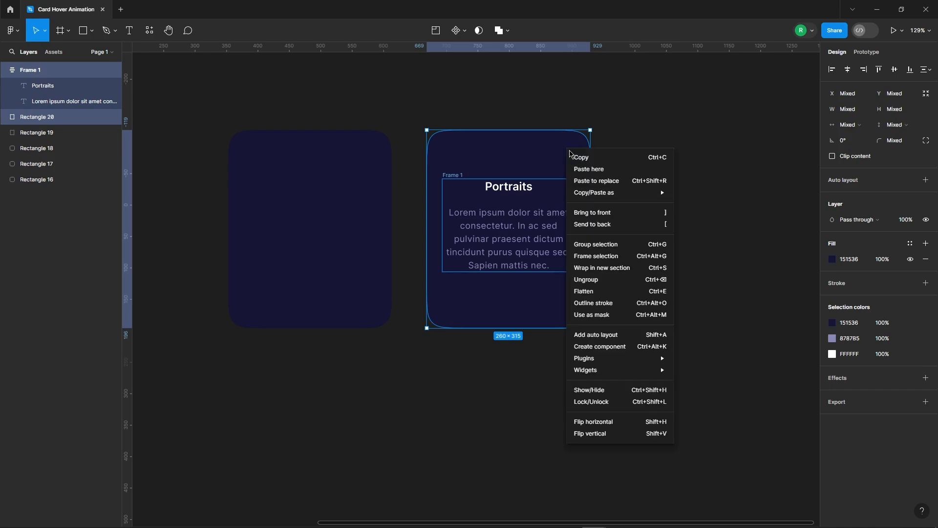
{"action": "left_click", "coordinate": [610, 243]}
{"action": "left_click", "coordinate": [597, 283]}
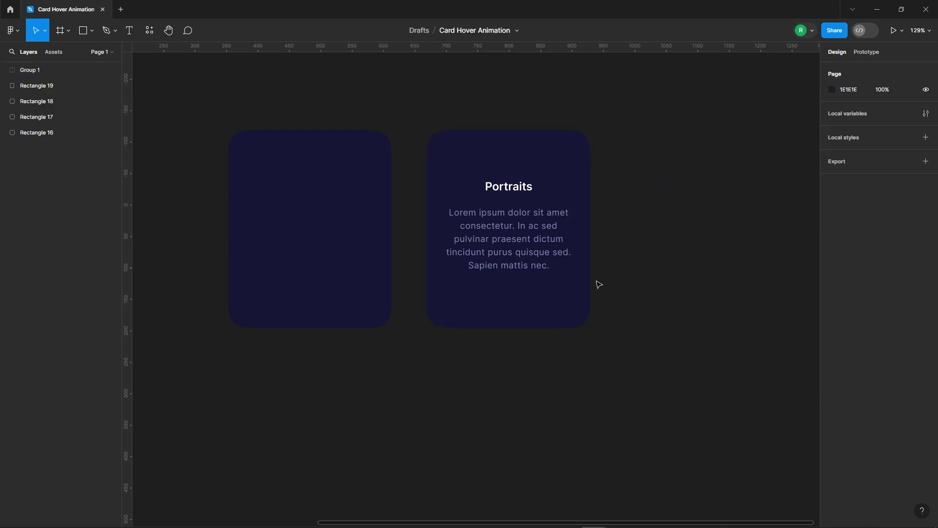
{"action": "left_click", "coordinate": [577, 303]}
{"action": "left_click", "coordinate": [658, 338]}
Fill the blank card with a photo of a man on an orange background from Unsplash's portrait category
{"action": "left_click", "coordinate": [274, 247]}
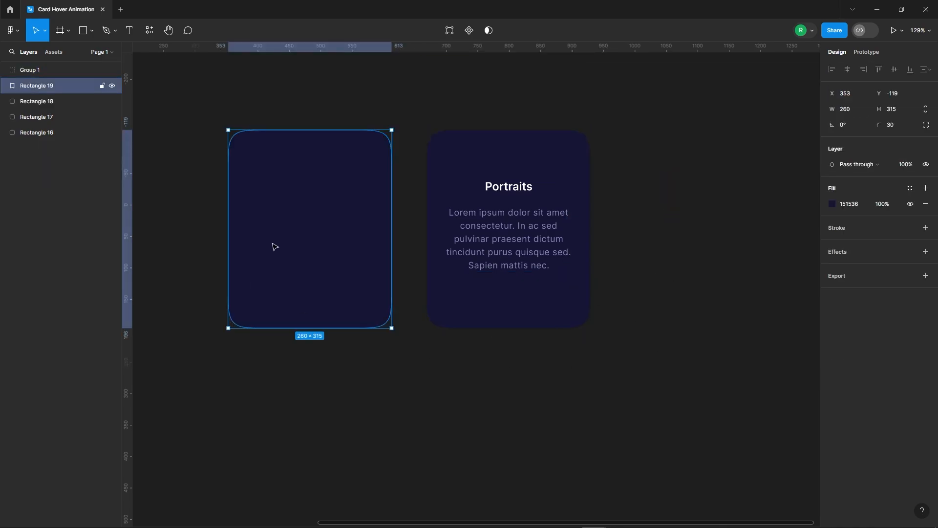
{"action": "left_click", "coordinate": [150, 32]}
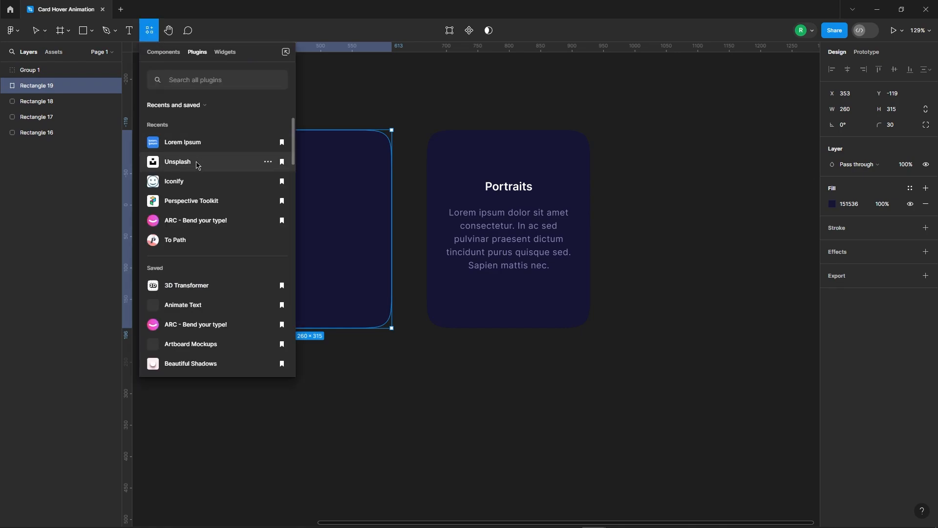
{"action": "left_click", "coordinate": [197, 160]}
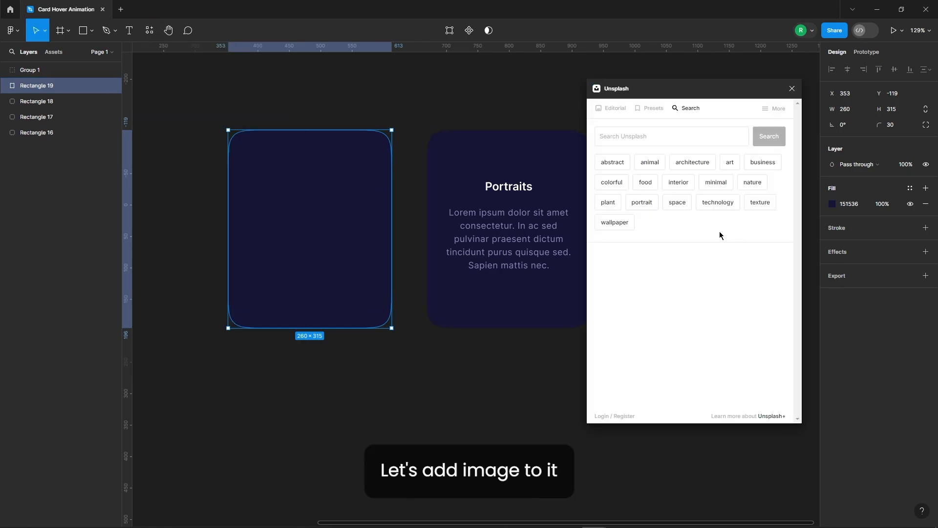
{"action": "left_click", "coordinate": [642, 202]}
{"action": "scroll", "coordinate": [735, 232], "scroll_direction": "down", "scroll_amount": 10}
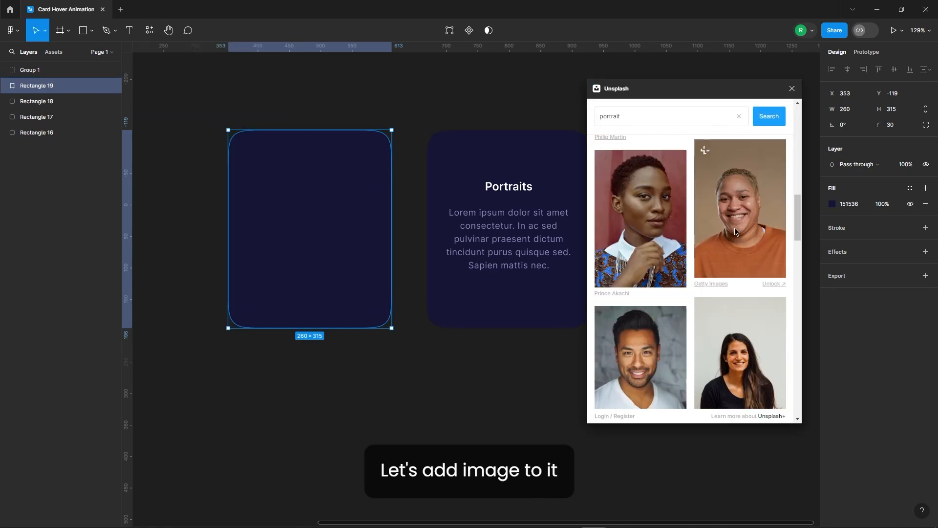
{"action": "scroll", "coordinate": [741, 195], "scroll_direction": "down", "scroll_amount": 5}
{"action": "scroll", "coordinate": [742, 195], "scroll_direction": "up", "scroll_amount": 3}
{"action": "left_click", "coordinate": [741, 318]}
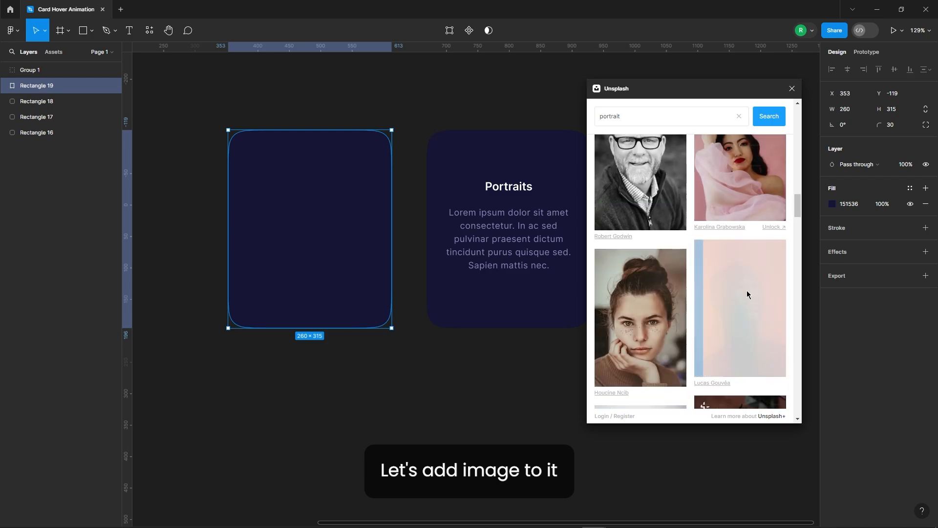
{"action": "left_click", "coordinate": [792, 88]}
{"action": "left_click", "coordinate": [675, 241]}
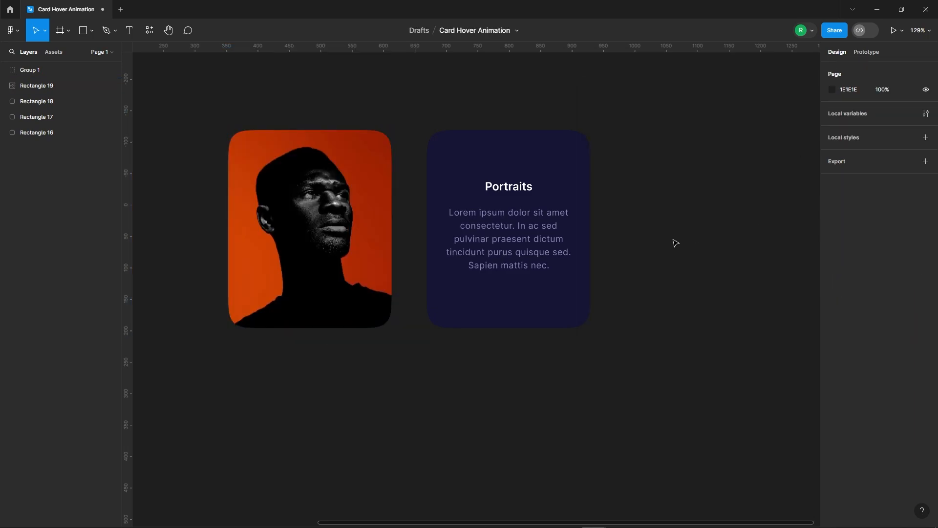
Align the photo card and the text card group on their horizontal centres so they stack
{"action": "left_click", "coordinate": [474, 165]}
{"action": "left_click", "coordinate": [632, 182]}
{"action": "left_click_drag", "start_coordinate": [200, 96], "coordinate": [630, 374]}
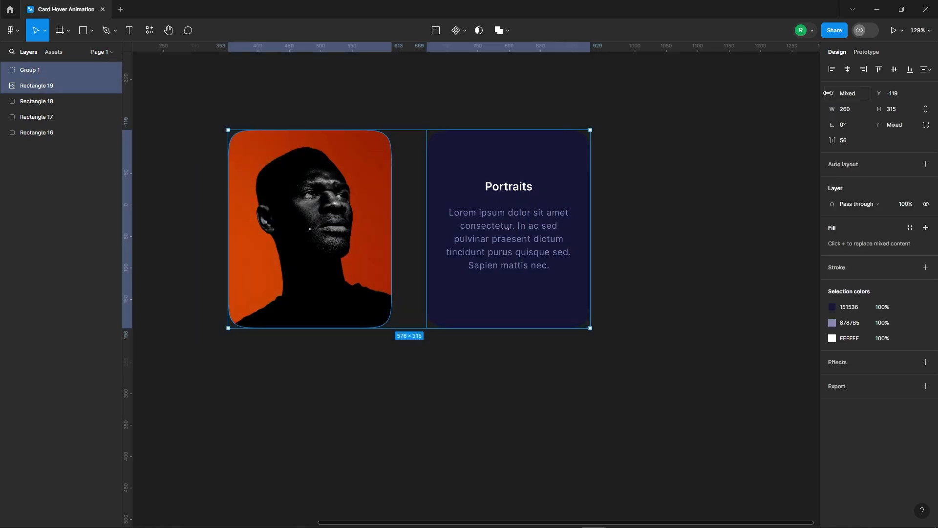
{"action": "left_click", "coordinate": [852, 73]}
{"action": "left_click", "coordinate": [596, 207]}
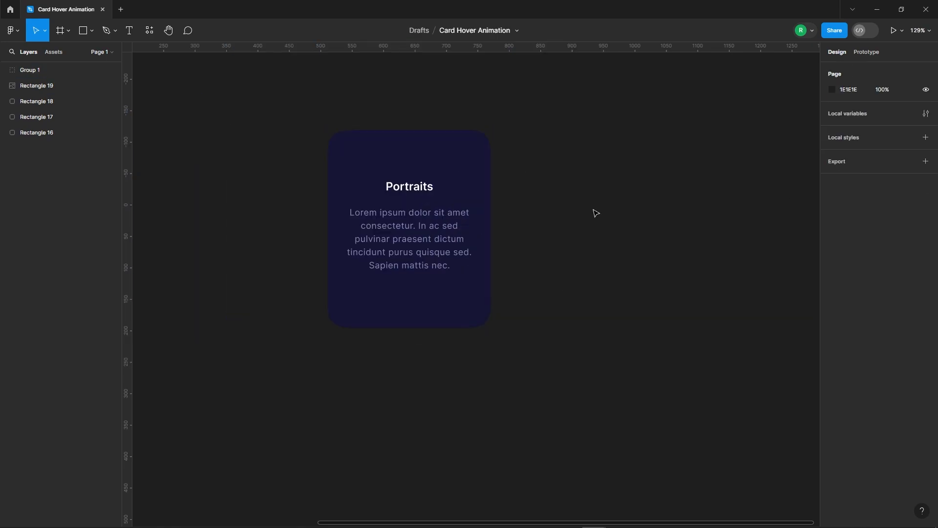
Enclose the stacked photo card and text card group in a frame
{"action": "scroll", "coordinate": [592, 284], "scroll_direction": "down", "scroll_amount": 5}
{"action": "left_click_drag", "start_coordinate": [445, 177], "coordinate": [558, 347]}
{"action": "right_click", "coordinate": [505, 214]}
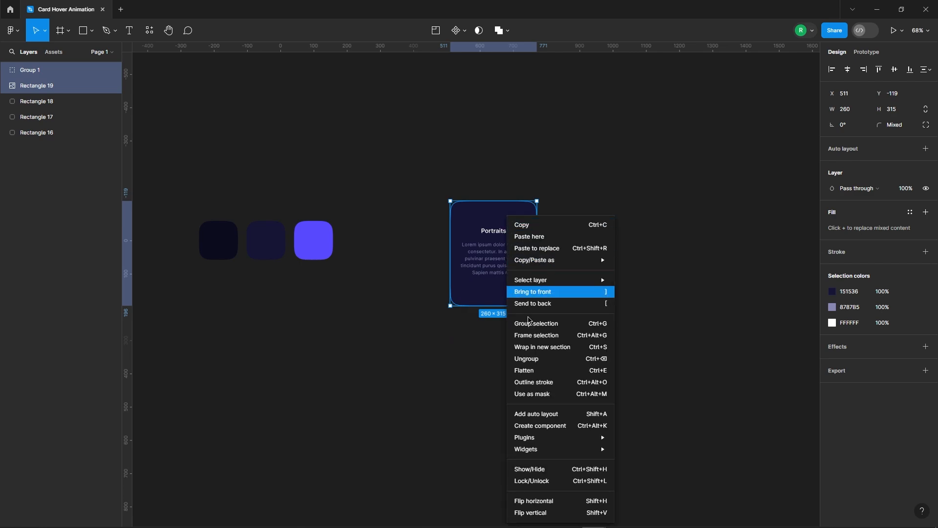
{"action": "left_click", "coordinate": [523, 334]}
{"action": "left_click", "coordinate": [610, 260]}
Duplicate the card frame to its right, leaving a gap of about 63 px
{"action": "left_click", "coordinate": [464, 197]}
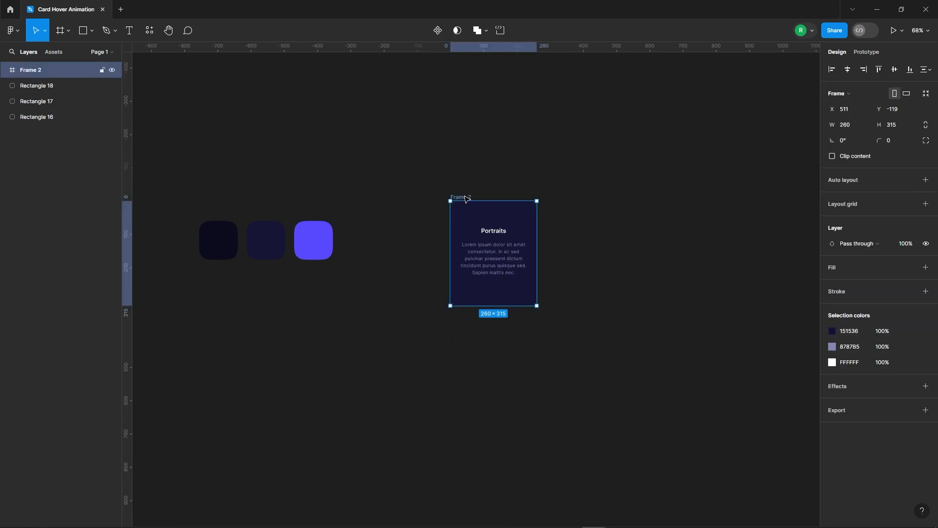
{"action": "left_click_drag", "start_coordinate": [464, 197], "coordinate": [573, 198], "text": "alt"}
{"action": "left_click", "coordinate": [672, 237]}
{"action": "scroll", "coordinate": [673, 239], "scroll_direction": "up", "scroll_amount": 1}
{"action": "scroll", "coordinate": [673, 238], "scroll_direction": "up", "scroll_amount": 4}
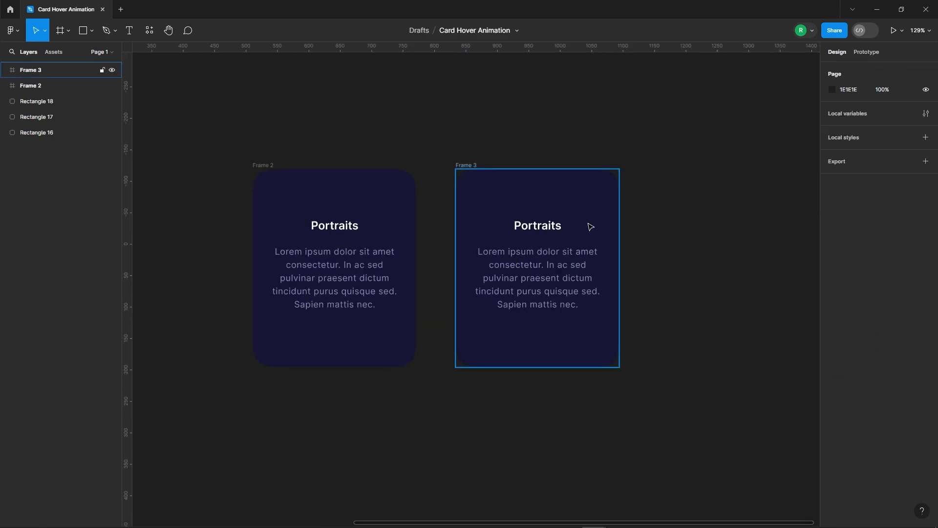
In the duplicated frame, move the text card group down 30 px and rotate it to about -7.16°
{"action": "left_click", "coordinate": [589, 224]}
{"action": "double_click", "coordinate": [550, 247]}
{"action": "left_click", "coordinate": [565, 202]}
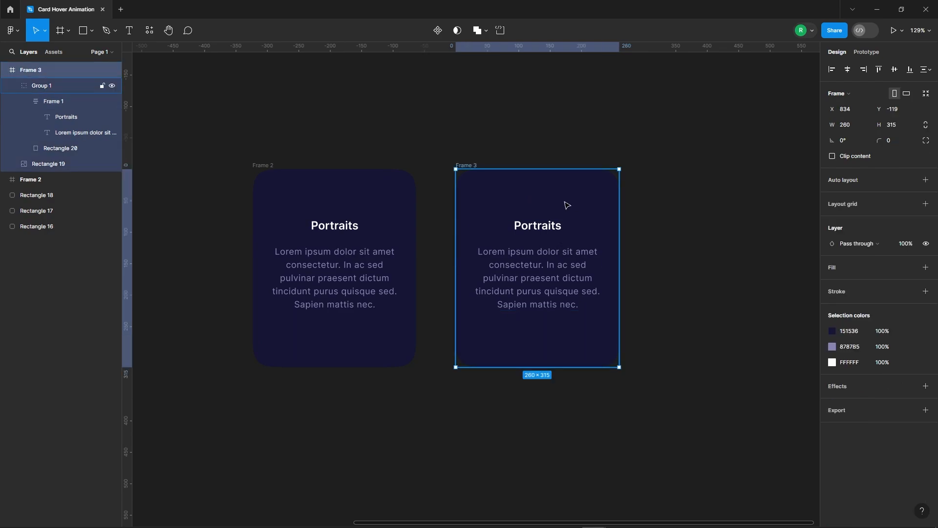
{"action": "left_click", "coordinate": [55, 87]}
{"action": "key", "text": "shift+Down"}
{"action": "key", "text": "shift+Down"}
{"action": "key", "text": "shift+Down"}
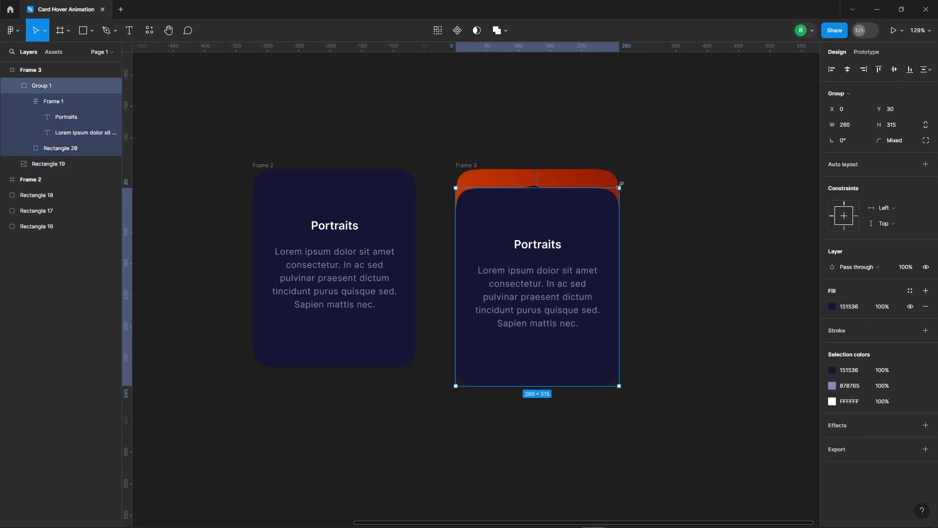
{"action": "left_click_drag", "start_coordinate": [629, 186], "coordinate": [640, 193]}
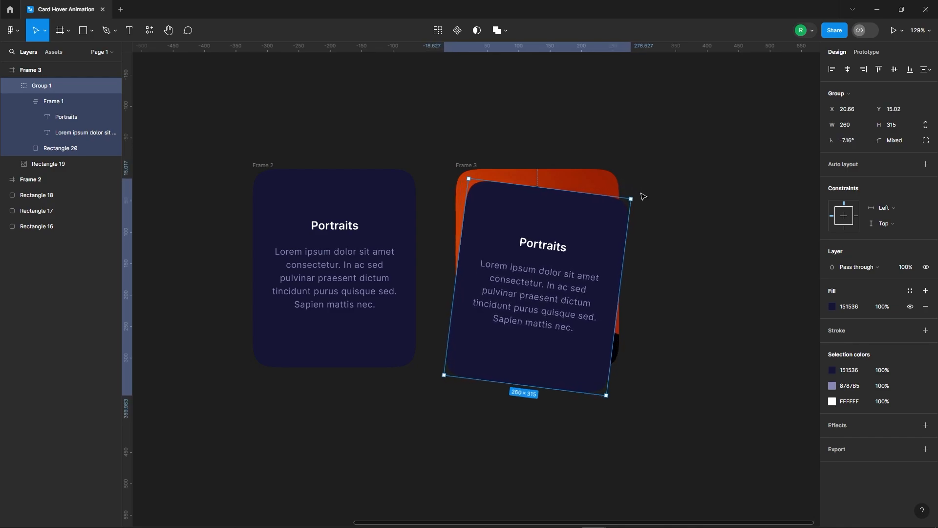
In the duplicated frame, move the tilted text card group 20 px right and 40 px down
{"action": "key", "text": "shift+Right"}
{"action": "key", "text": "shift+Right"}
{"action": "key", "text": "shift+Down"}
{"action": "key", "text": "shift+Down"}
{"action": "key", "text": "shift+Down"}
{"action": "key", "text": "shift+Down"}
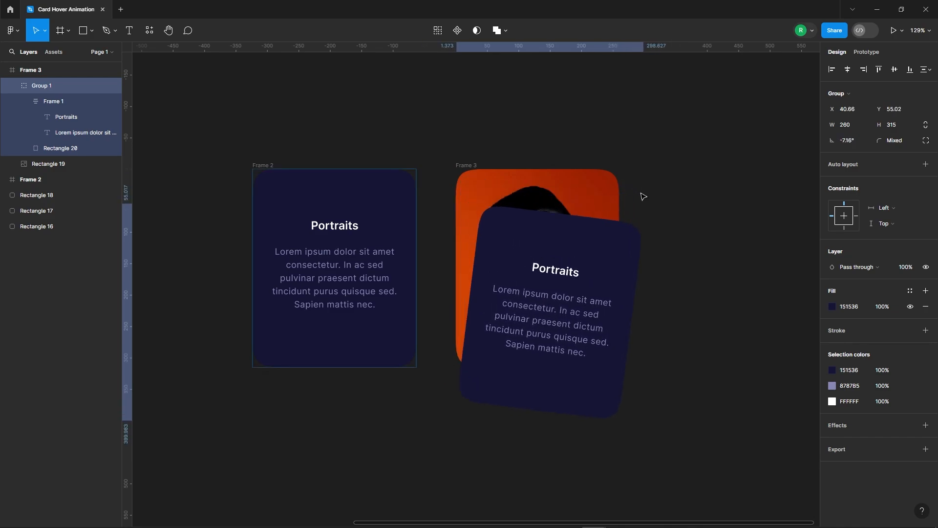
Move the photo card in the duplicated frame up 30 px and tilt it slightly counter-clockwise
{"action": "left_click", "coordinate": [549, 184]}
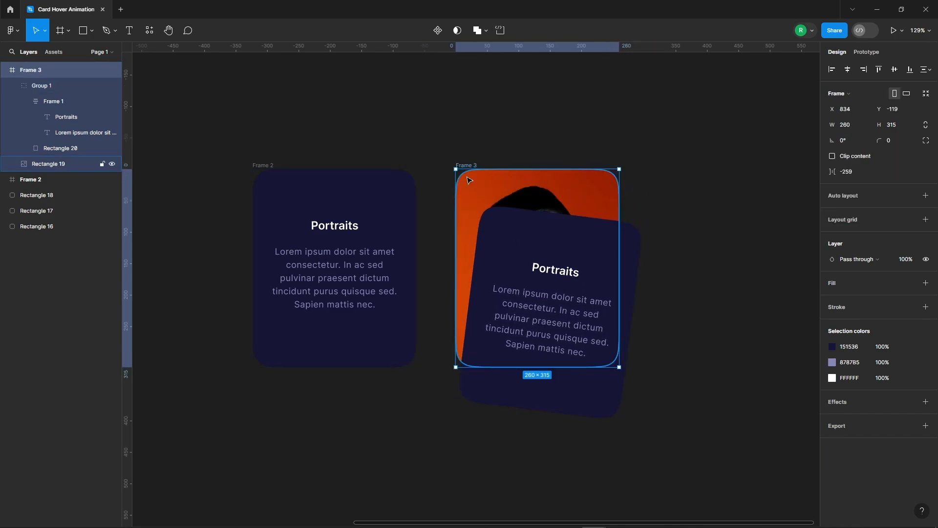
{"action": "left_click", "coordinate": [57, 168]}
{"action": "key", "text": "shift+Up"}
{"action": "key", "text": "shift+Up"}
{"action": "key", "text": "shift+Up"}
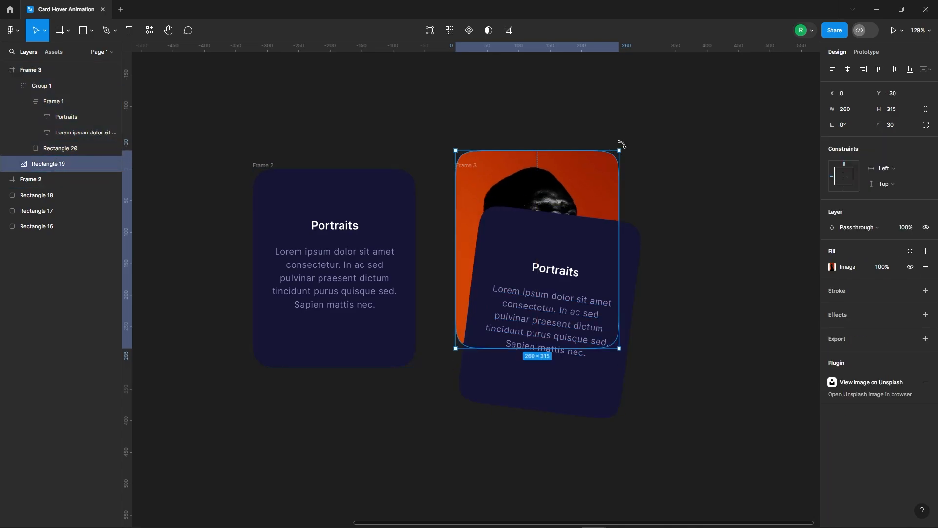
{"action": "left_click_drag", "start_coordinate": [622, 145], "coordinate": [615, 138]}
{"action": "left_click", "coordinate": [712, 249]}
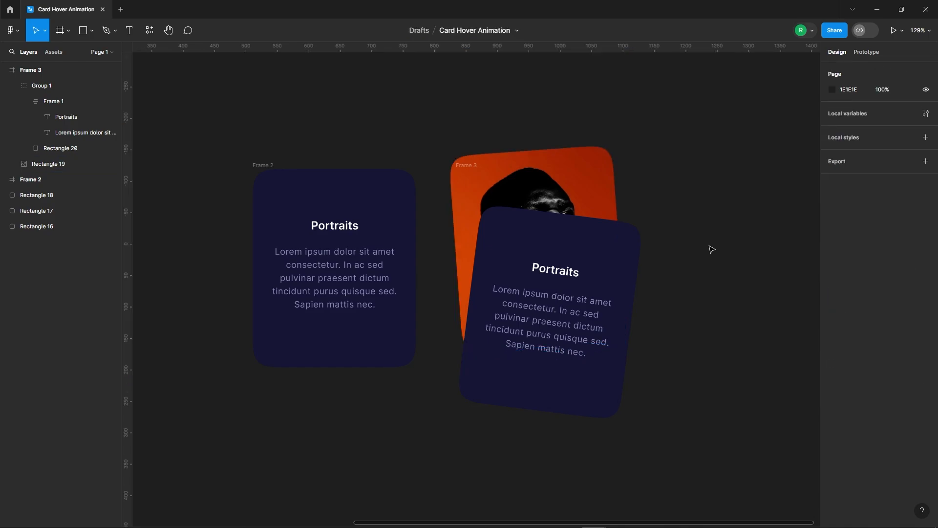
Shift the tilted text card group up 19 px and right 10 px over the photo card
{"action": "left_click", "coordinate": [45, 75]}
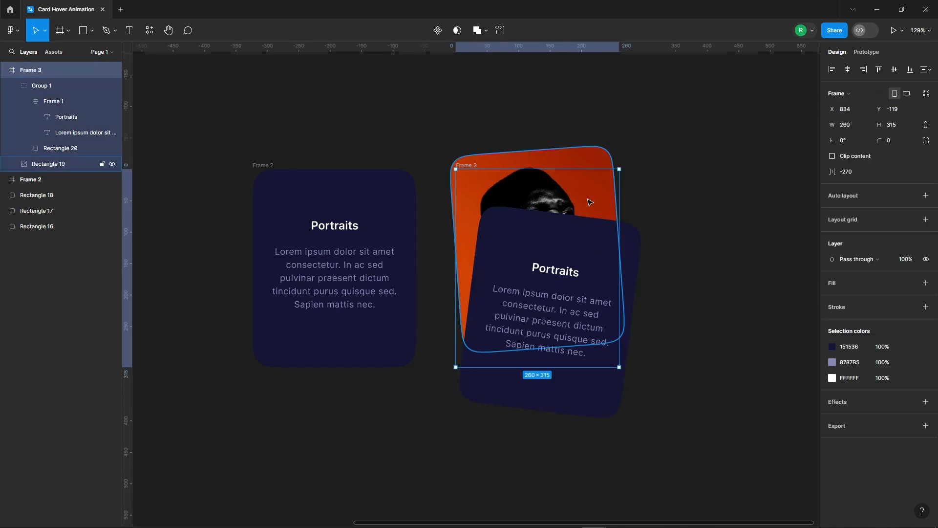
{"action": "left_click", "coordinate": [628, 273]}
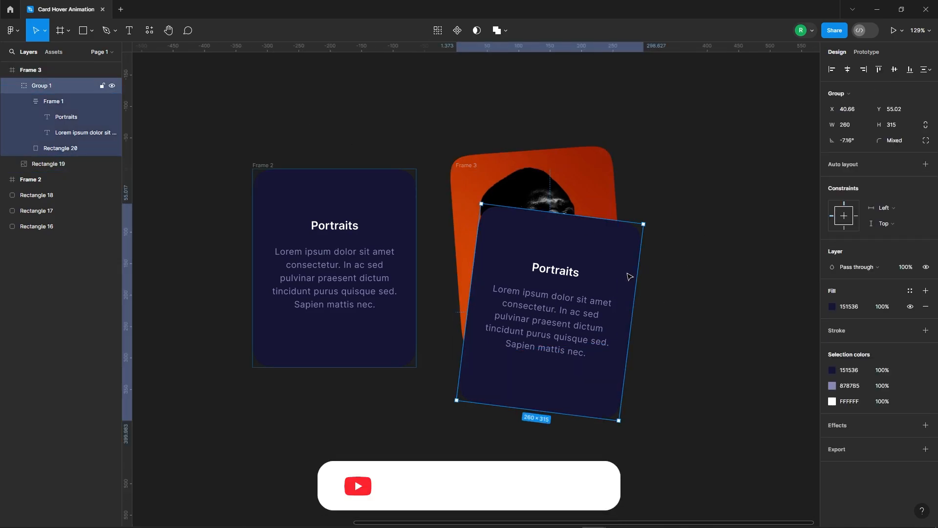
{"action": "key", "text": "shift+Up"}
{"action": "key", "text": "shift+Up"}
{"action": "key", "text": "Down"}
{"action": "key", "text": "shift+Right"}
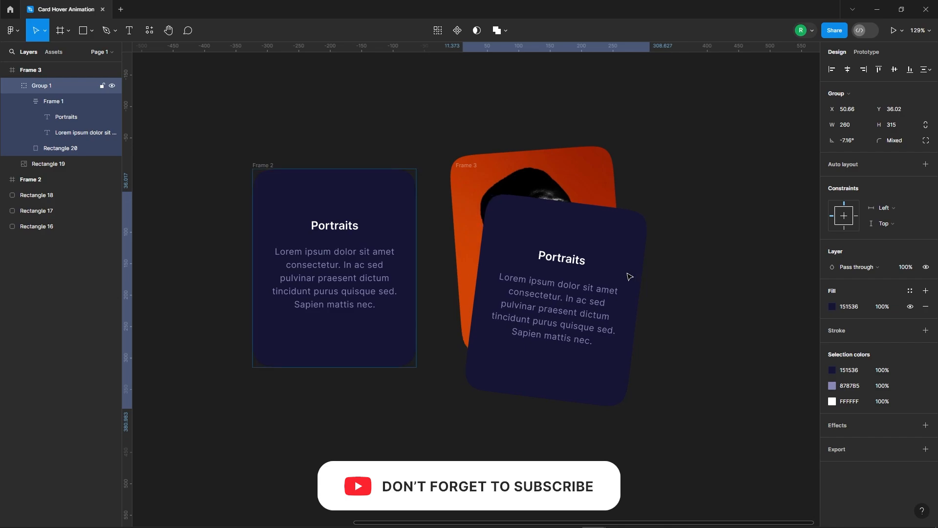
{"action": "left_click", "coordinate": [662, 176]}
Combine the default and shifted card frames into one component set with two variants
{"action": "scroll", "coordinate": [626, 164], "scroll_direction": "down", "scroll_amount": 3}
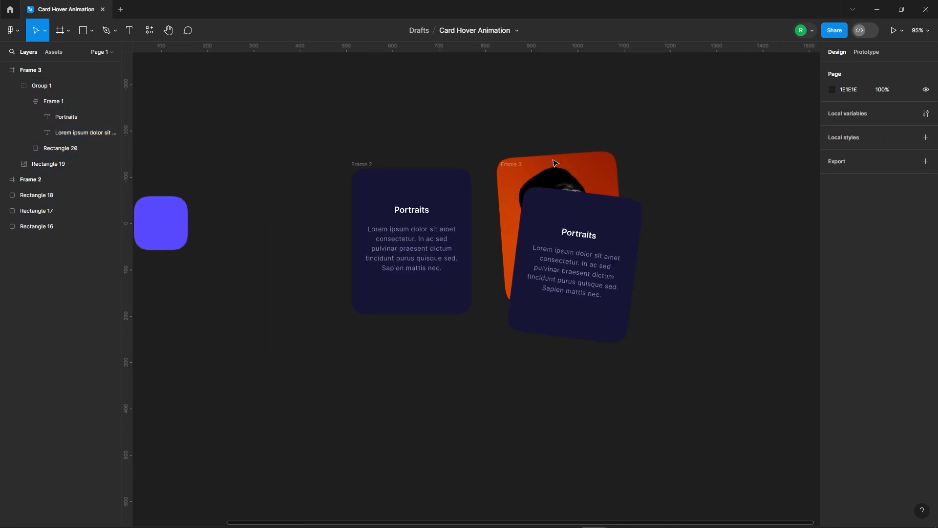
{"action": "left_click_drag", "start_coordinate": [314, 98], "coordinate": [713, 440]}
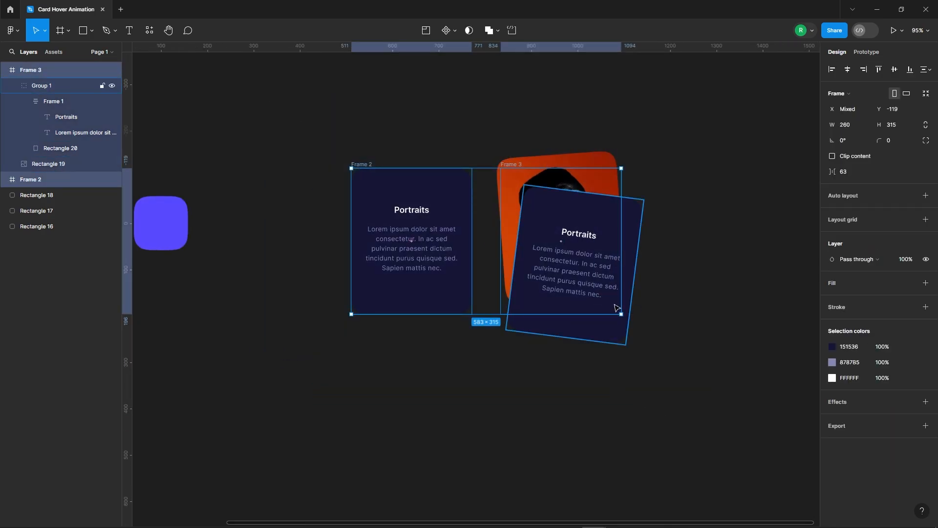
{"action": "left_click", "coordinate": [456, 32]}
{"action": "left_click", "coordinate": [448, 79]}
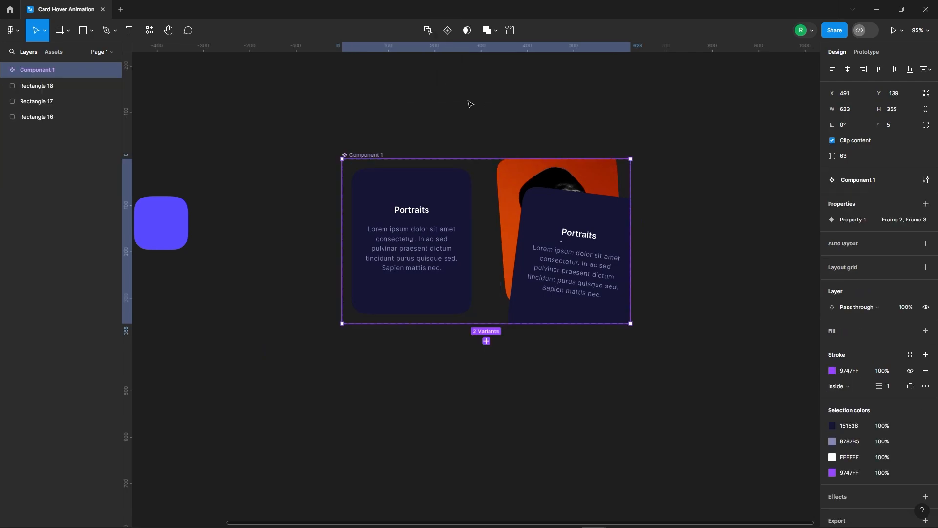
Turn off content clipping on the component set and enlarge its boundary to surround both card variants
{"action": "left_click", "coordinate": [832, 141]}
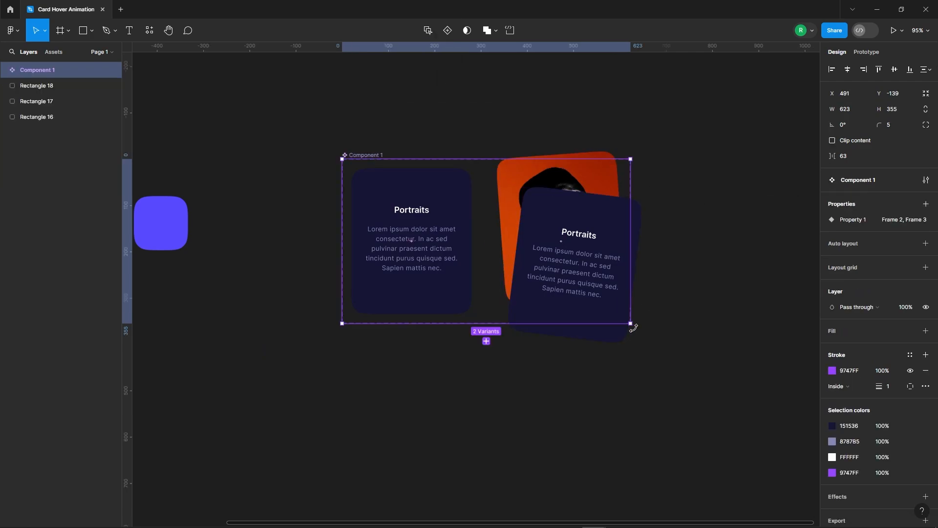
{"action": "left_click_drag", "start_coordinate": [634, 324], "coordinate": [676, 366]}
{"action": "left_click", "coordinate": [686, 239]}
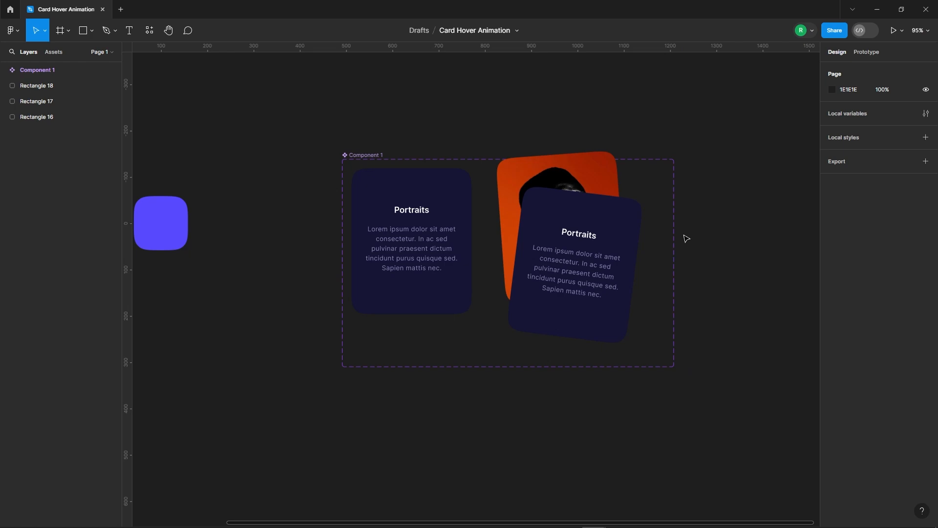
Add a 1440 × 1024 desktop frame to the right of the component set and shift it upward
{"action": "scroll", "coordinate": [721, 236], "scroll_direction": "down", "scroll_amount": 4}
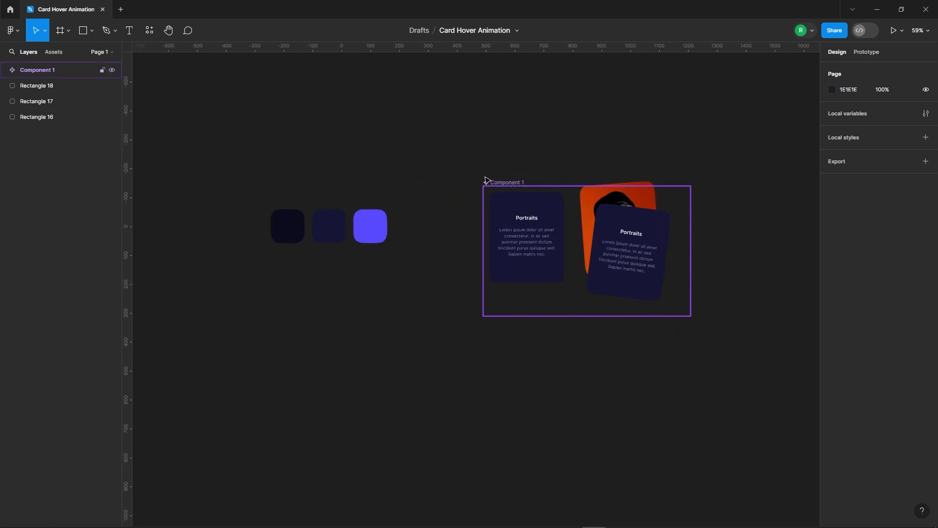
{"action": "scroll", "coordinate": [418, 362], "scroll_direction": "down", "scroll_amount": 4}
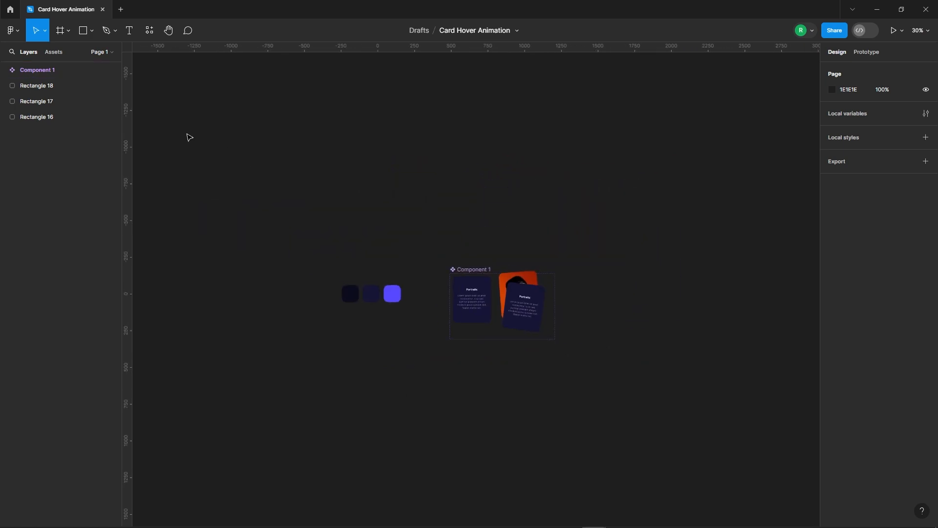
{"action": "left_click", "coordinate": [61, 30]}
{"action": "left_click", "coordinate": [851, 181]}
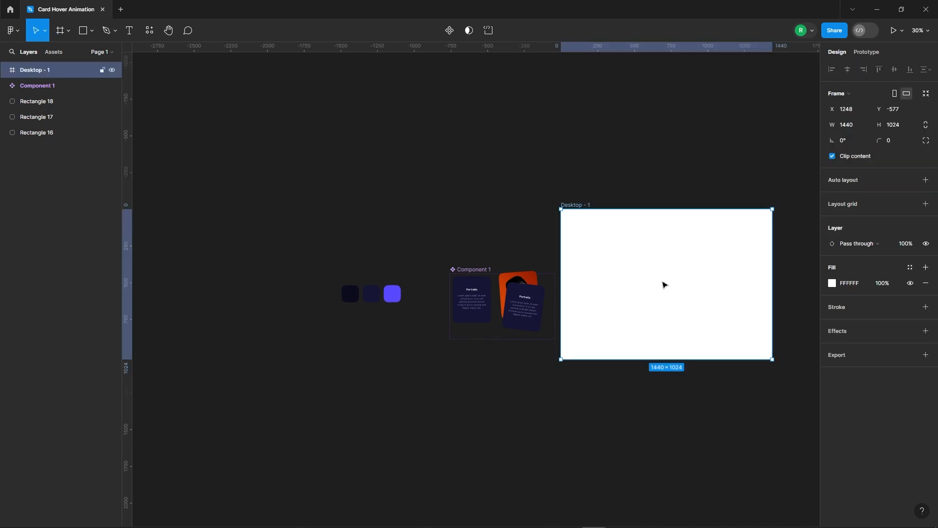
{"action": "left_click_drag", "start_coordinate": [656, 307], "coordinate": [665, 269]}
Fill the desktop frame with the colour sampled from the darkest palette swatch
{"action": "left_click", "coordinate": [833, 283]}
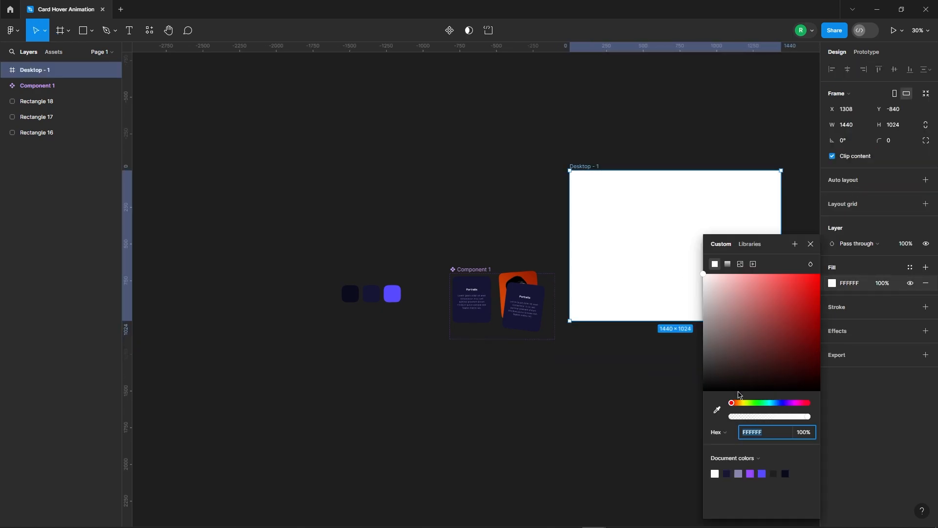
{"action": "left_click", "coordinate": [718, 409]}
{"action": "left_click", "coordinate": [350, 294]}
{"action": "left_click", "coordinate": [424, 200]}
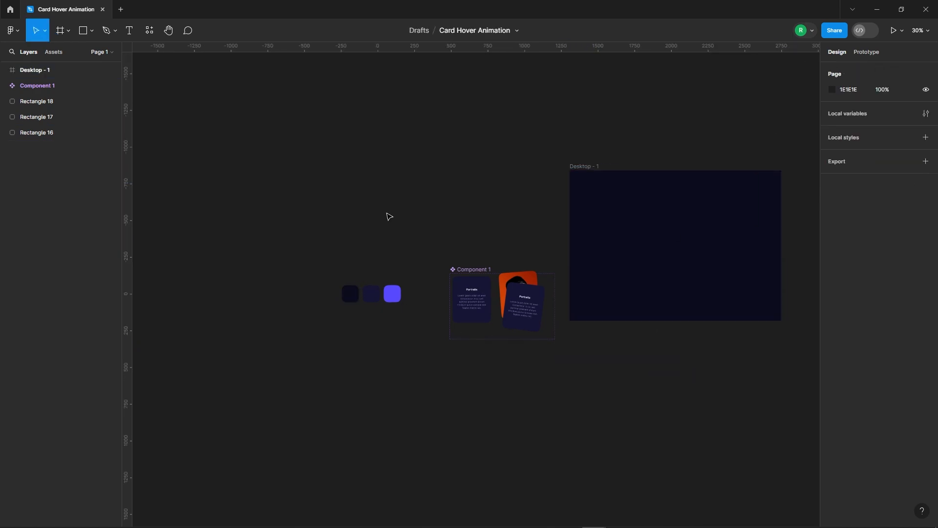
Place four instances of the card component in a row in the lower half of the desktop frame
{"action": "left_click_drag", "start_coordinate": [797, 244], "coordinate": [632, 226]}
{"action": "scroll", "coordinate": [633, 227], "scroll_direction": "up", "scroll_amount": 3}
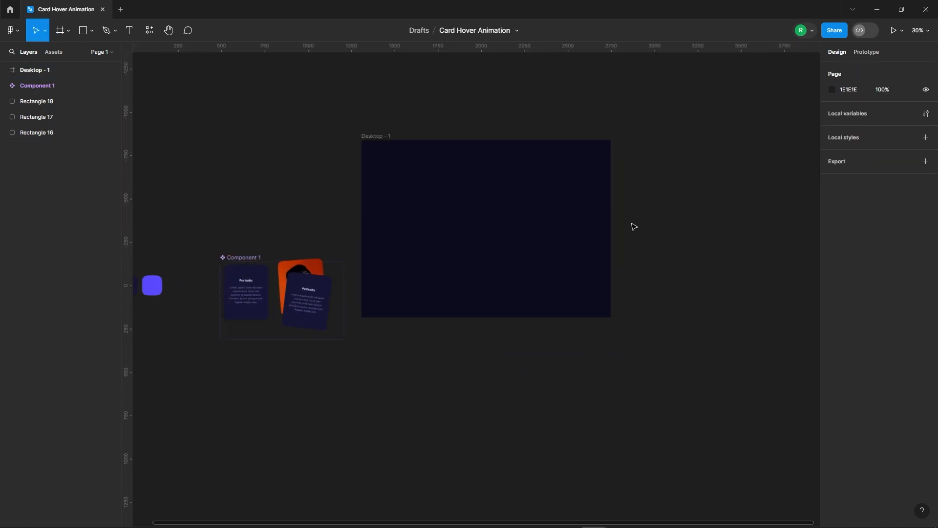
{"action": "left_click", "coordinate": [60, 53]}
{"action": "left_click_drag", "start_coordinate": [41, 155], "coordinate": [546, 278]}
{"action": "left_click", "coordinate": [554, 190]}
{"action": "scroll", "coordinate": [441, 301], "scroll_direction": "up", "scroll_amount": 2}
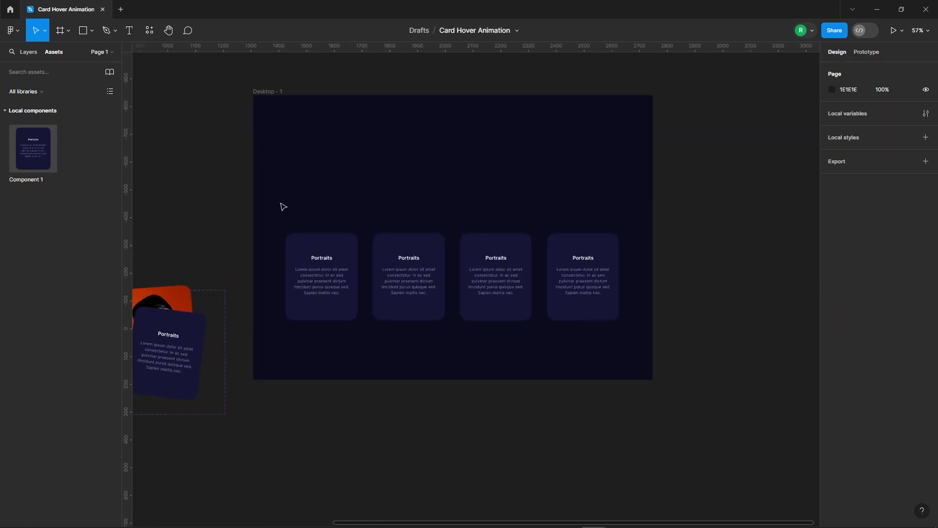
Set the horizontal spacing between the four card instances to 60 px
{"action": "left_click_drag", "start_coordinate": [283, 206], "coordinate": [645, 361]}
{"action": "left_click", "coordinate": [850, 174]}
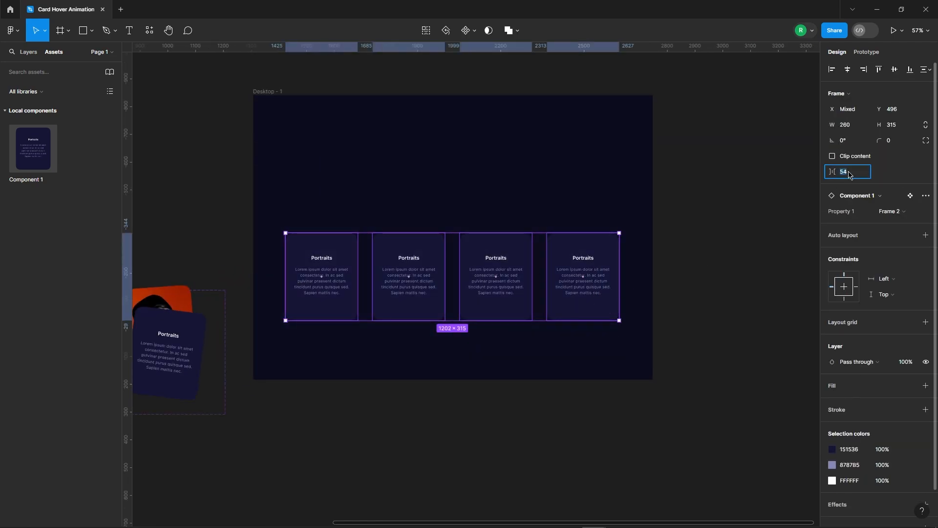
{"action": "type", "text": "60"}
{"action": "key", "text": "Return"}
Nudge the card row 7 px left to centre it horizontally in the desktop frame
{"action": "key", "text": "alt"}
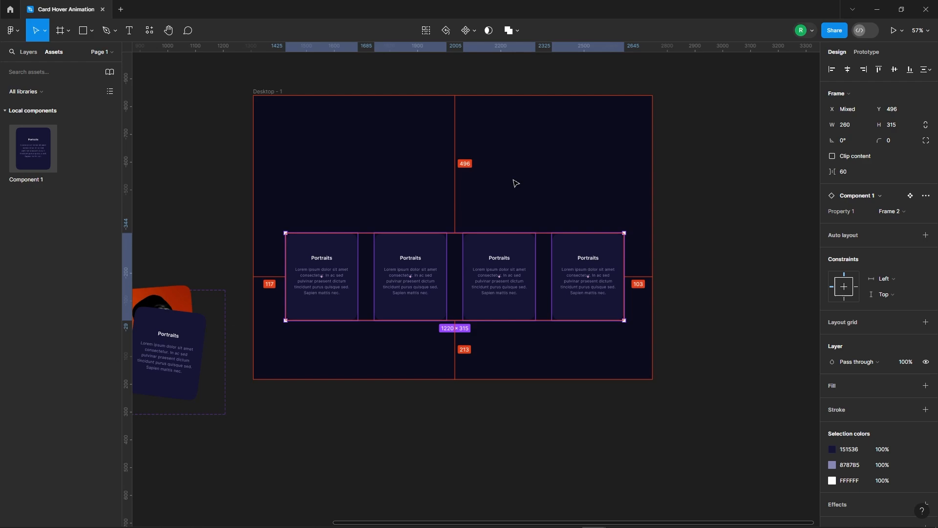
{"action": "key", "text": "shift+Left"}
{"action": "key", "text": "Right"}
{"action": "key", "text": "Right"}
{"action": "key", "text": "Right"}
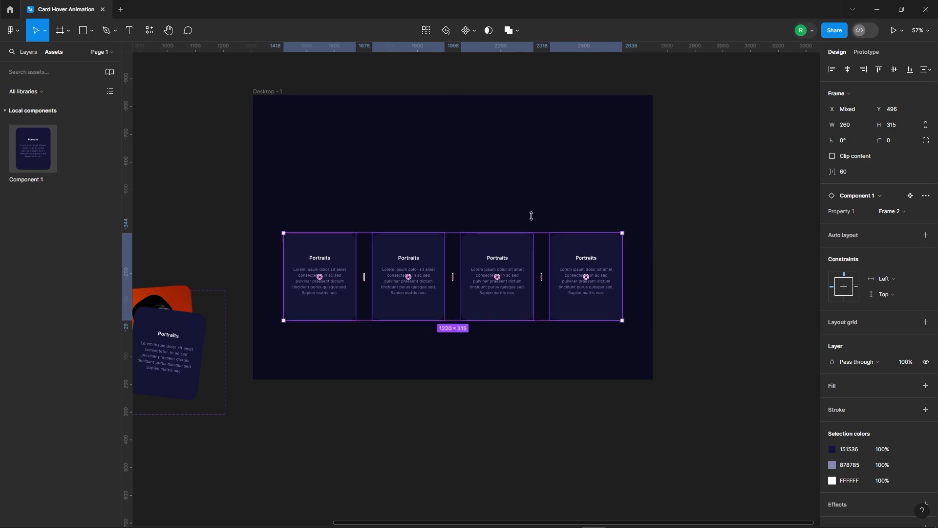
Add the SnapStory navigation and hero content group above the card row at X 100, Y 90
{"action": "left_click", "coordinate": [675, 229]}
{"action": "left_click", "coordinate": [445, 150]}
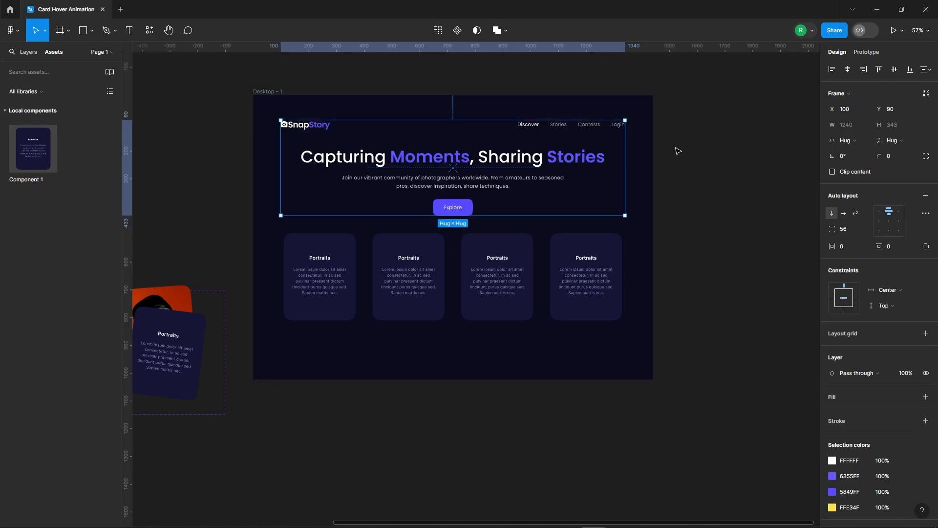
{"action": "left_click", "coordinate": [674, 148]}
Move the row of four cards down 50 px, away from the hero content
{"action": "left_click_drag", "start_coordinate": [637, 368], "coordinate": [299, 229]}
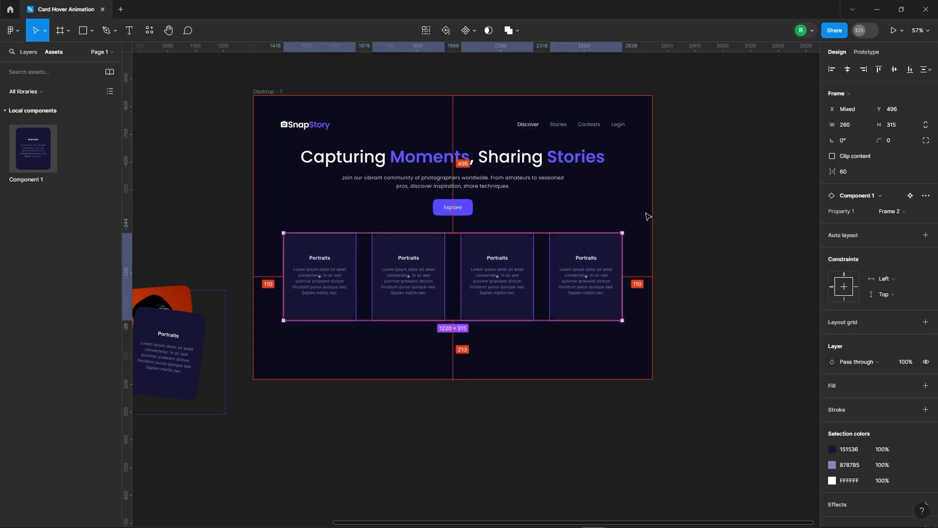
{"action": "key", "text": "shift+Down"}
{"action": "key", "text": "shift+Down"}
{"action": "key", "text": "shift+Down"}
{"action": "key", "text": "shift+Down"}
{"action": "key", "text": "shift+Down"}
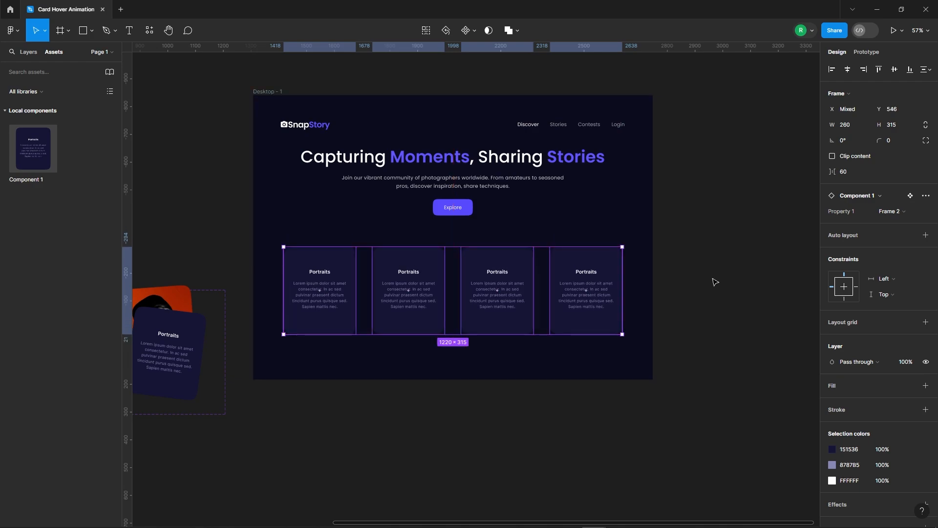
{"action": "left_click", "coordinate": [680, 326]}
Retitle the second, third and fourth cards as Architecture, Nature and Abstract
{"action": "scroll", "coordinate": [342, 294], "scroll_direction": "up", "scroll_amount": 2}
{"action": "scroll", "coordinate": [434, 264], "scroll_direction": "up", "scroll_amount": 4}
{"action": "double_click", "coordinate": [435, 264], "text": "ctrl"}
{"action": "type", "text": "Architecture"}
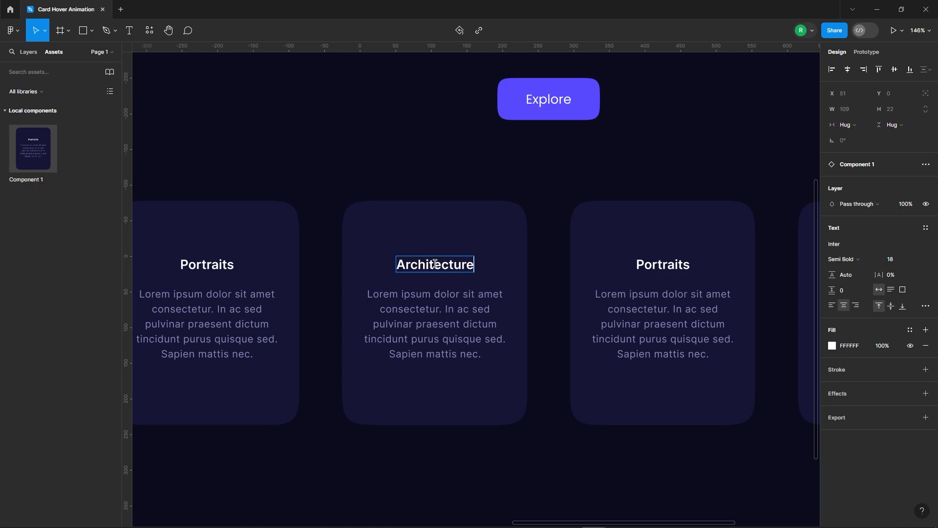
{"action": "double_click", "coordinate": [668, 266], "text": "ctrl"}
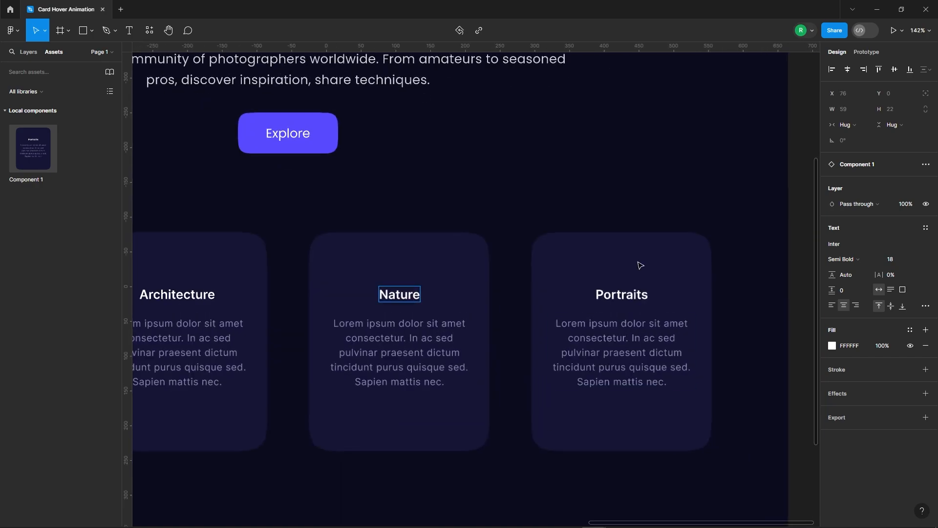
{"action": "double_click", "coordinate": [623, 294], "text": "ctrl"}
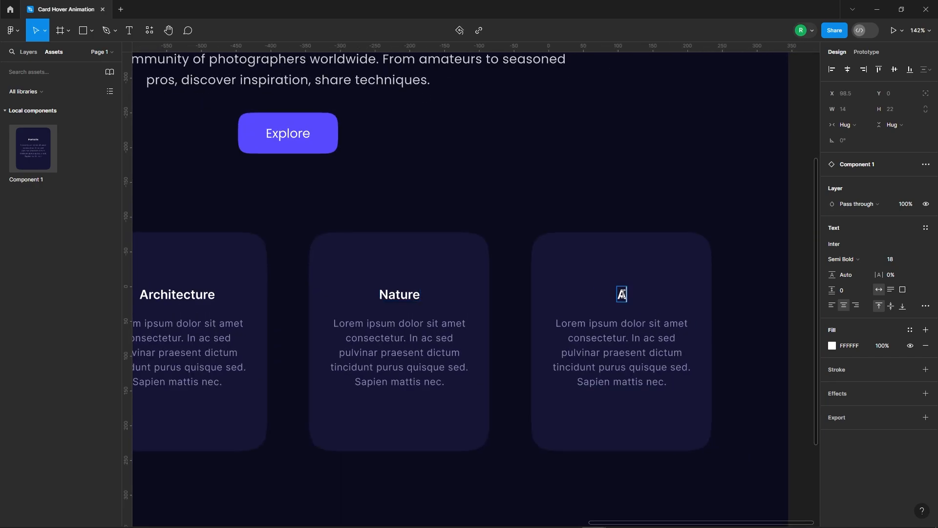
{"action": "scroll", "coordinate": [741, 256], "scroll_direction": "down", "scroll_amount": 4}
{"action": "left_click", "coordinate": [797, 299]}
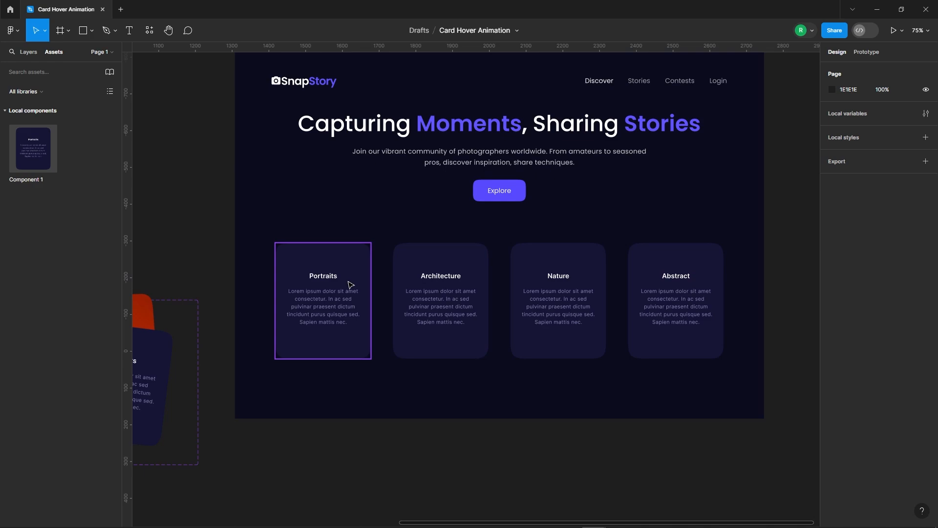
Hide the text card group inside the Architecture card instance to expose its photo layer
{"action": "left_click", "coordinate": [348, 281]}
{"action": "left_click", "coordinate": [29, 52]}
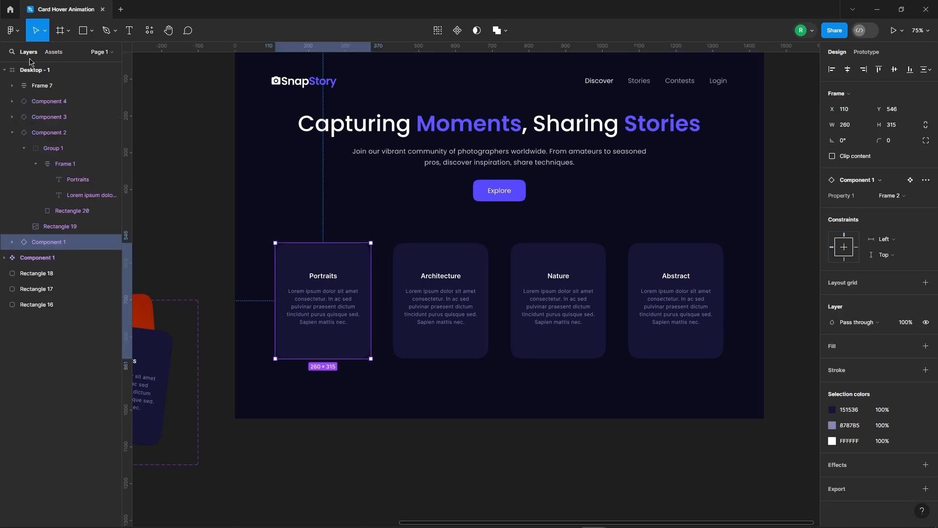
{"action": "left_click", "coordinate": [433, 289]}
{"action": "left_click", "coordinate": [75, 156]}
{"action": "left_click", "coordinate": [112, 149]}
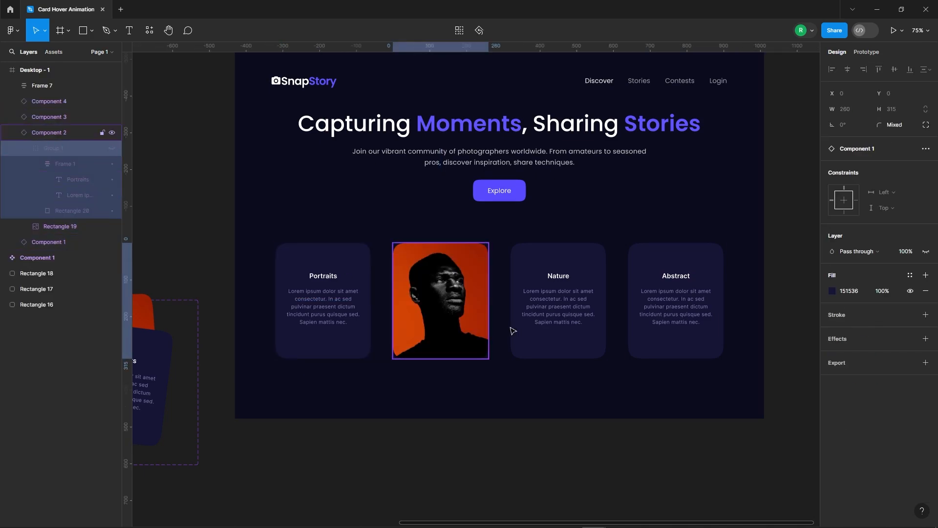
Replace the Architecture card's photo with Unsplash's curved building against a teal sky from the architecture category, and show the text card group again
{"action": "left_click", "coordinate": [149, 30]}
{"action": "left_click", "coordinate": [195, 143]}
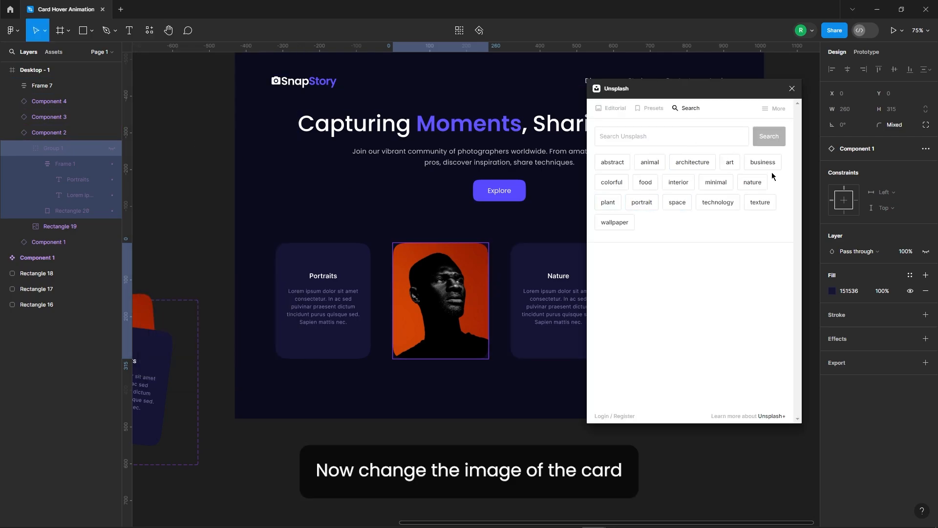
{"action": "left_click", "coordinate": [691, 161]}
{"action": "scroll", "coordinate": [668, 280], "scroll_direction": "down", "scroll_amount": 2}
{"action": "left_click", "coordinate": [762, 191]}
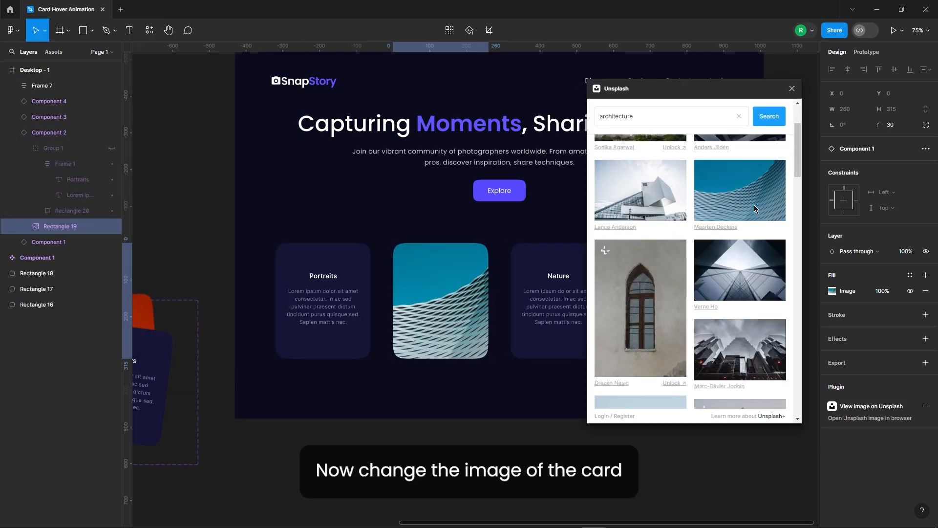
{"action": "left_click", "coordinate": [112, 148]}
Replace the Nature card's photo with Unsplash's tall forest waterfall with a bridge from the nature category
{"action": "scroll", "coordinate": [247, 253], "scroll_direction": "right", "scroll_amount": 3}
{"action": "left_click", "coordinate": [394, 253], "text": "ctrl"}
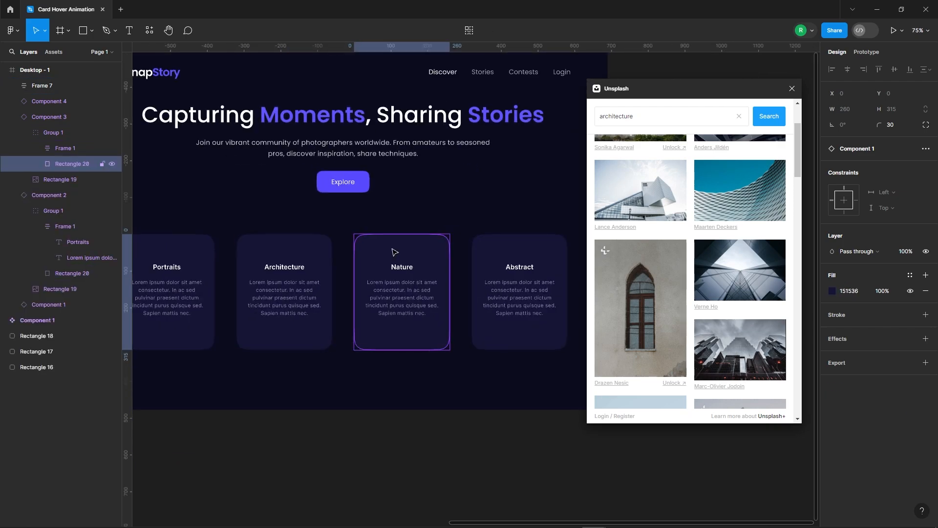
{"action": "left_click", "coordinate": [45, 181]}
{"action": "left_click", "coordinate": [740, 134]}
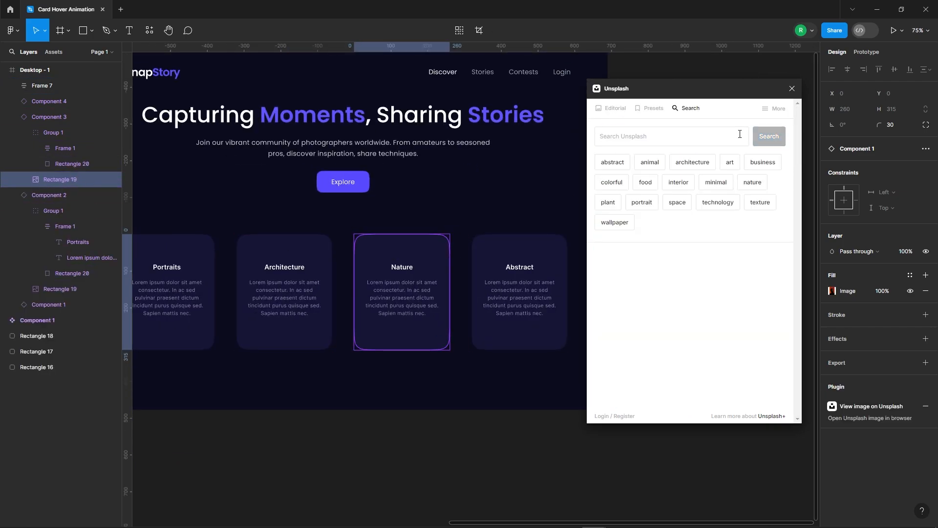
{"action": "left_click", "coordinate": [751, 182]}
{"action": "scroll", "coordinate": [646, 276], "scroll_direction": "down", "scroll_amount": 5}
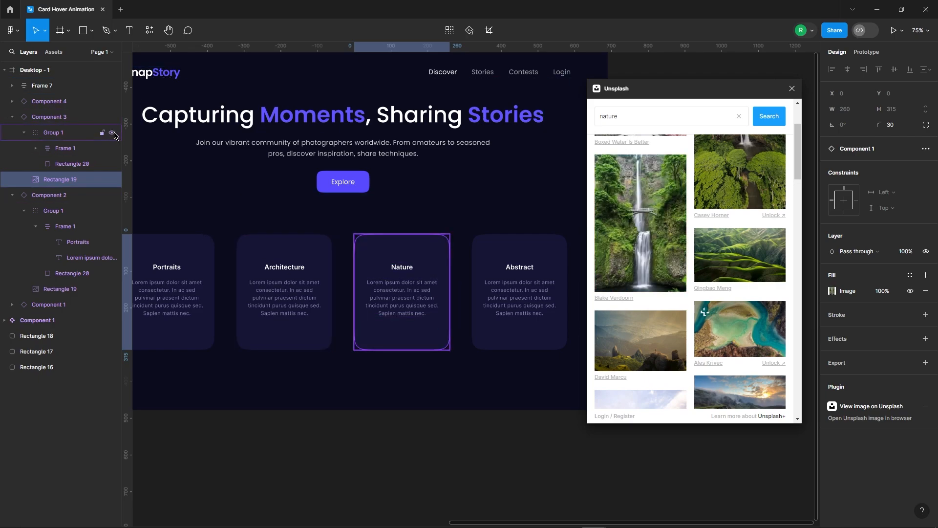
Replace the Abstract card's photo with Unsplash's diagonal orange and dark blue streaks from the abstract category, and show the text card group again
{"action": "left_click", "coordinate": [497, 274]}
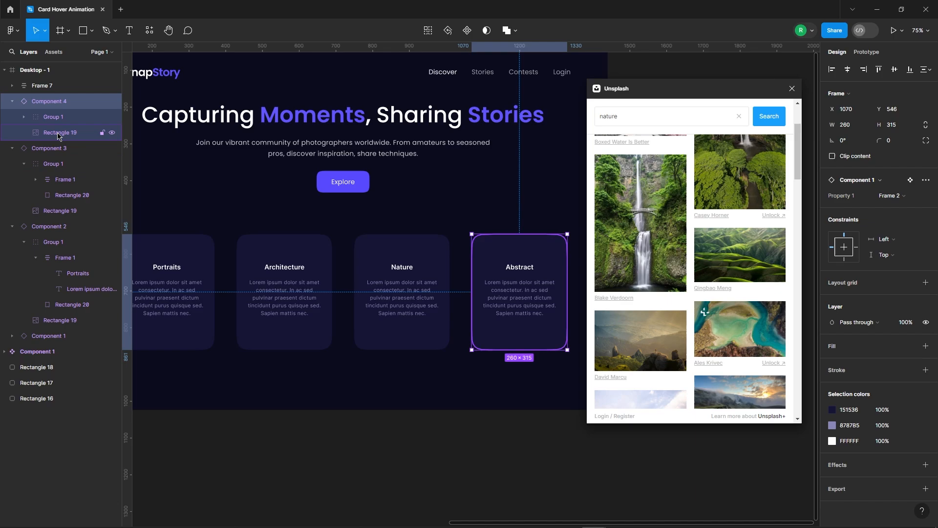
{"action": "left_click", "coordinate": [58, 133]}
{"action": "left_click", "coordinate": [741, 116]}
{"action": "left_click", "coordinate": [612, 161]}
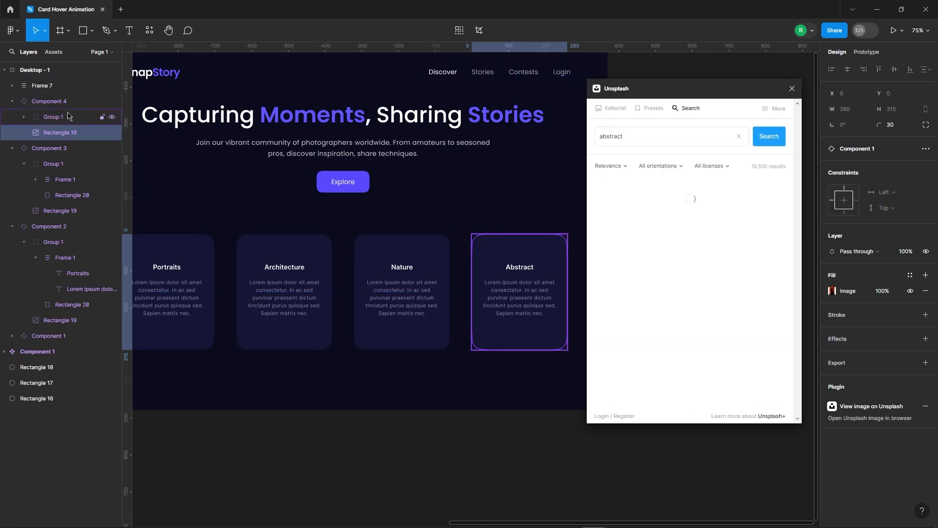
{"action": "scroll", "coordinate": [654, 295], "scroll_direction": "down", "scroll_amount": 5}
{"action": "scroll", "coordinate": [654, 295], "scroll_direction": "down", "scroll_amount": 10}
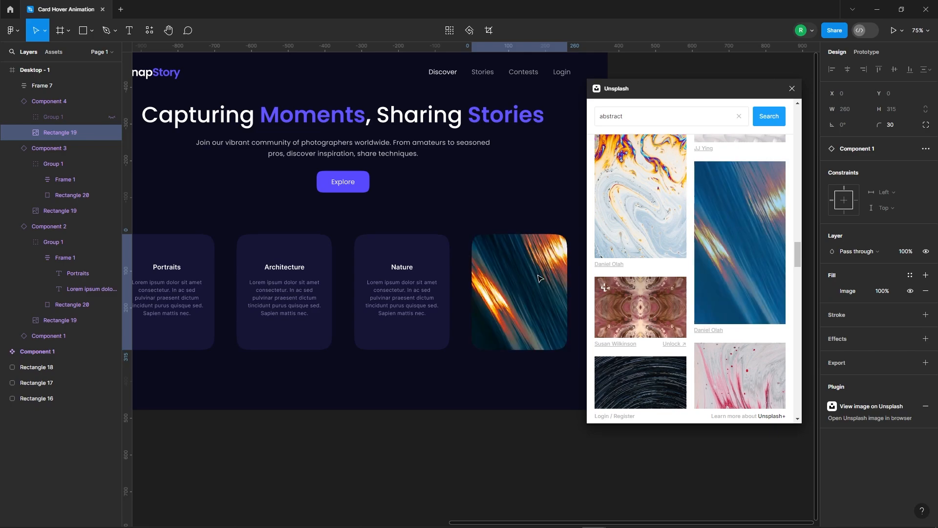
{"action": "left_click", "coordinate": [113, 117]}
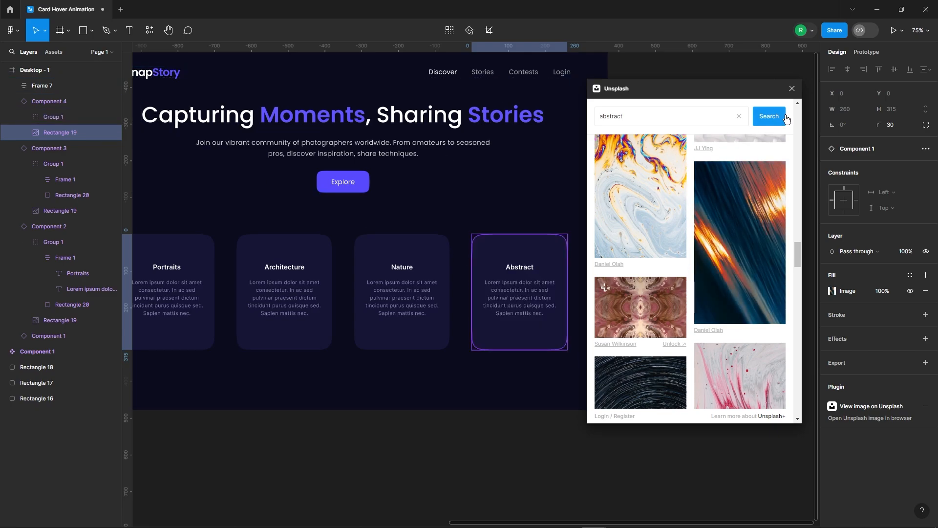
Close the Unsplash plugin and clear the selection on the landing page
{"action": "left_click", "coordinate": [792, 89]}
{"action": "left_click", "coordinate": [572, 274]}
{"action": "scroll", "coordinate": [510, 235], "scroll_direction": "down", "scroll_amount": 3}
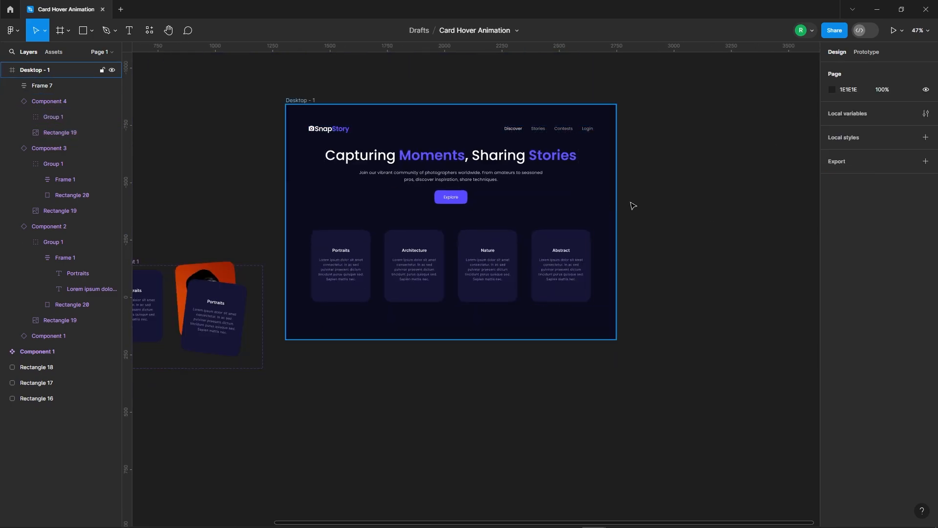
Connect the component's upright card variant to the tilted photo variant with a While hovering prototype interaction
{"action": "scroll", "coordinate": [620, 205], "scroll_direction": "down", "scroll_amount": 3}
{"action": "scroll", "coordinate": [330, 251], "scroll_direction": "up", "scroll_amount": 5}
{"action": "left_click", "coordinate": [454, 262]}
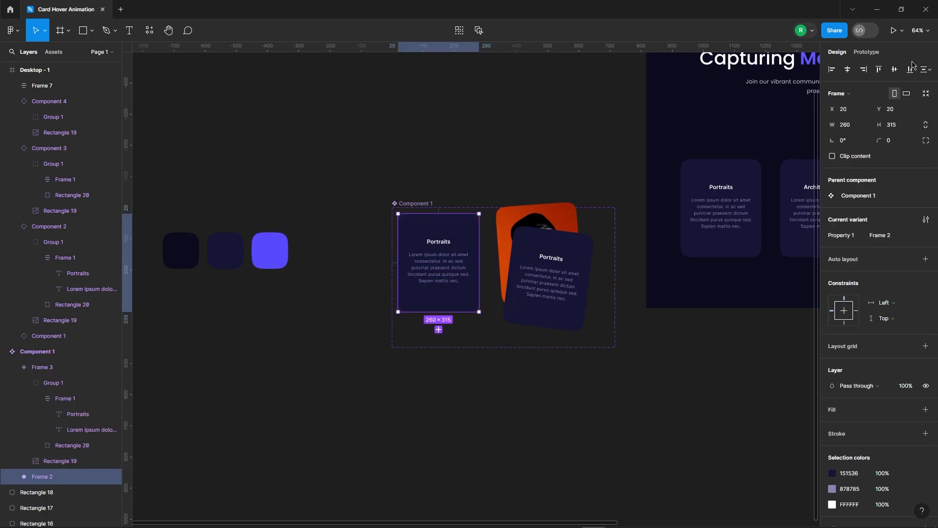
{"action": "left_click", "coordinate": [866, 52]}
{"action": "scroll", "coordinate": [515, 223], "scroll_direction": "up", "scroll_amount": 3}
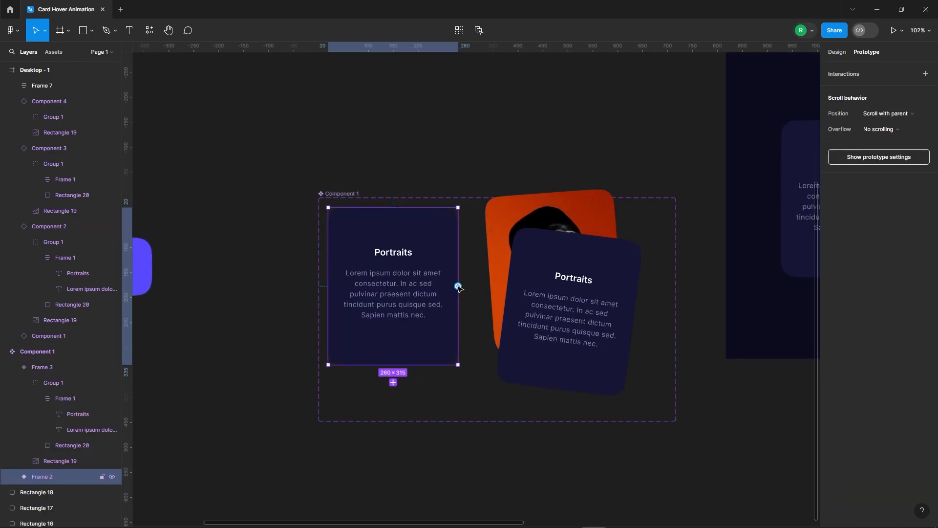
{"action": "left_click_drag", "start_coordinate": [458, 286], "coordinate": [499, 290]}
{"action": "left_click", "coordinate": [452, 312]}
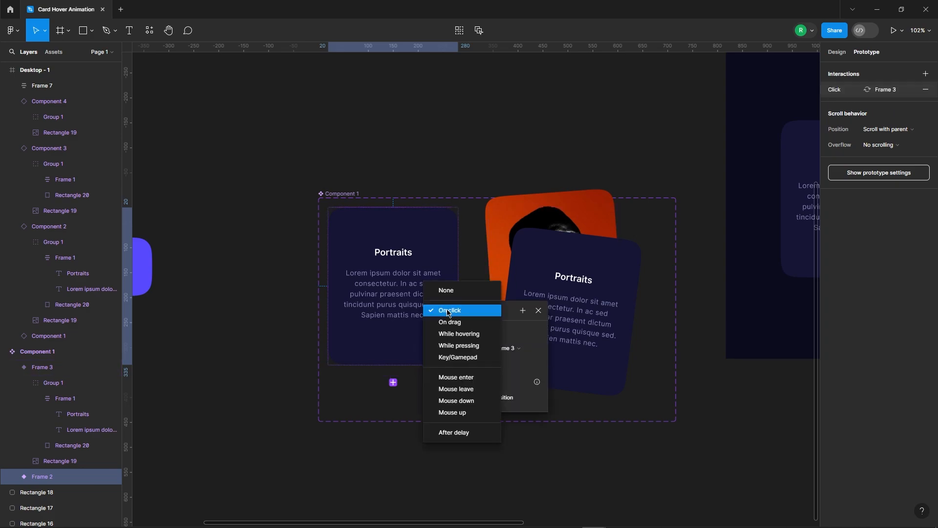
{"action": "left_click", "coordinate": [448, 331]}
Set the hover interaction's transition to Smart animate and close its settings
{"action": "left_click", "coordinate": [465, 364]}
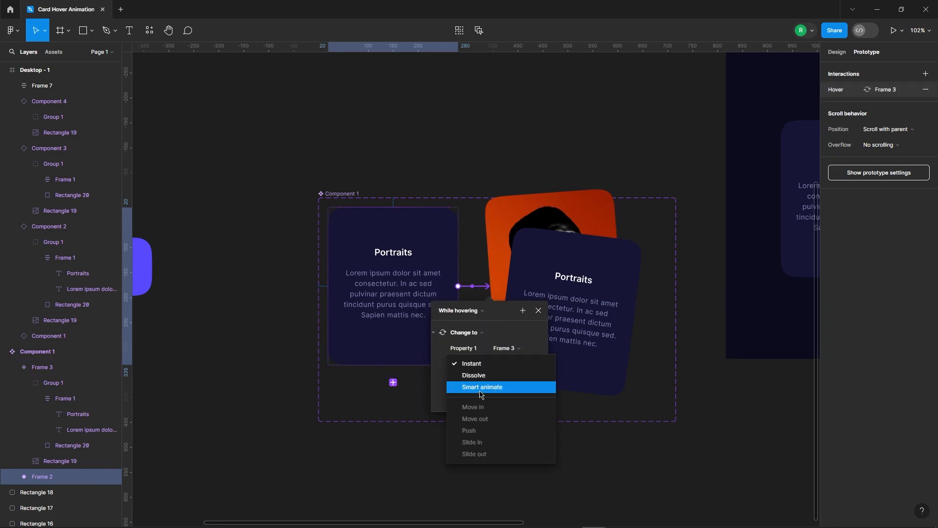
{"action": "left_click", "coordinate": [481, 388]}
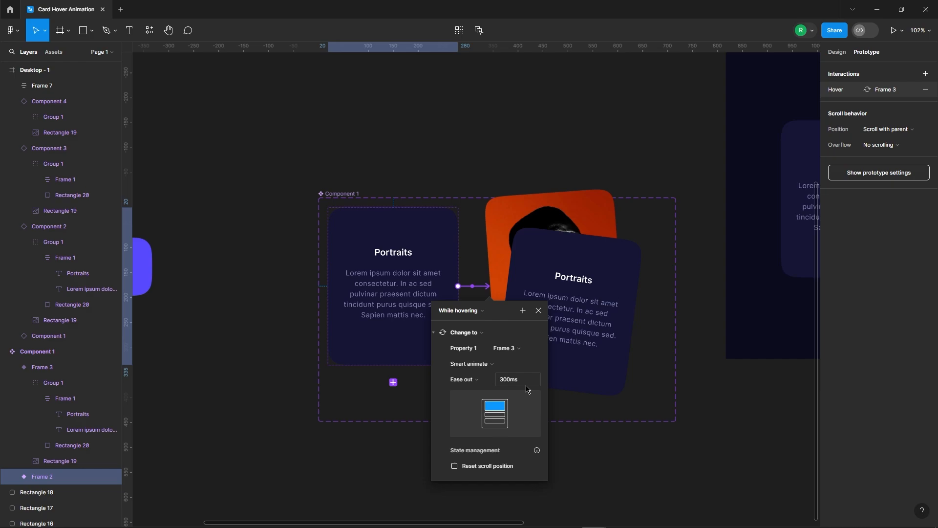
{"action": "left_click", "coordinate": [539, 311]}
{"action": "scroll", "coordinate": [299, 189], "scroll_direction": "down", "scroll_amount": 5}
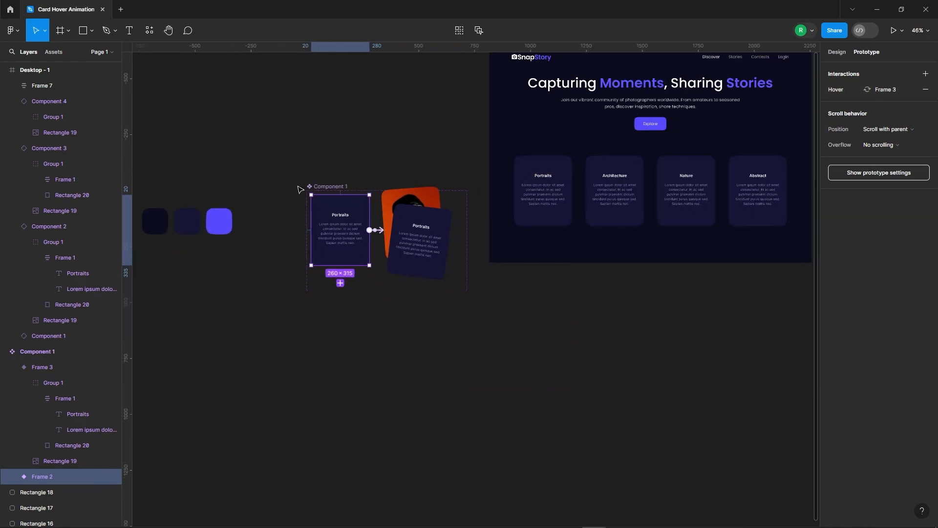
Add a flow starting point to the Desktop - 1 landing page frame
{"action": "left_click", "coordinate": [404, 128]}
{"action": "scroll", "coordinate": [489, 103], "scroll_direction": "up", "scroll_amount": 1}
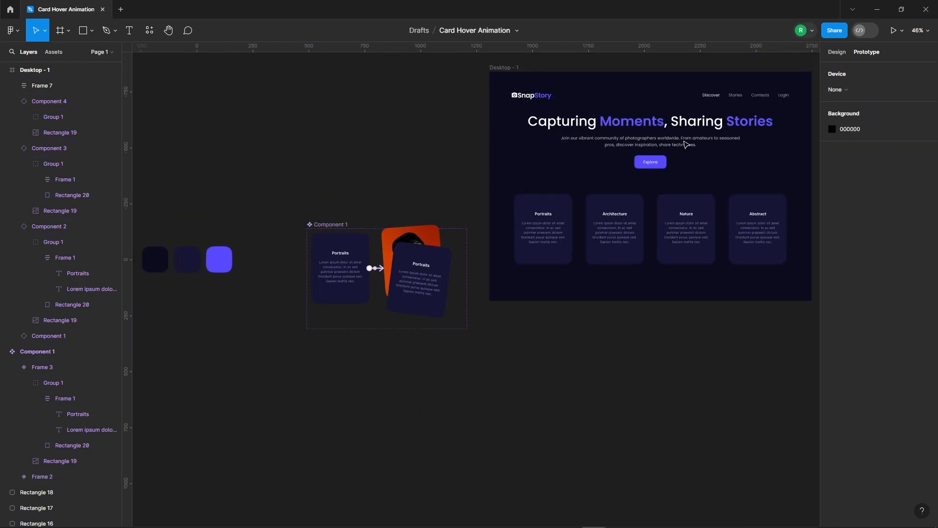
{"action": "left_click", "coordinate": [642, 79]}
{"action": "left_click", "coordinate": [841, 77]}
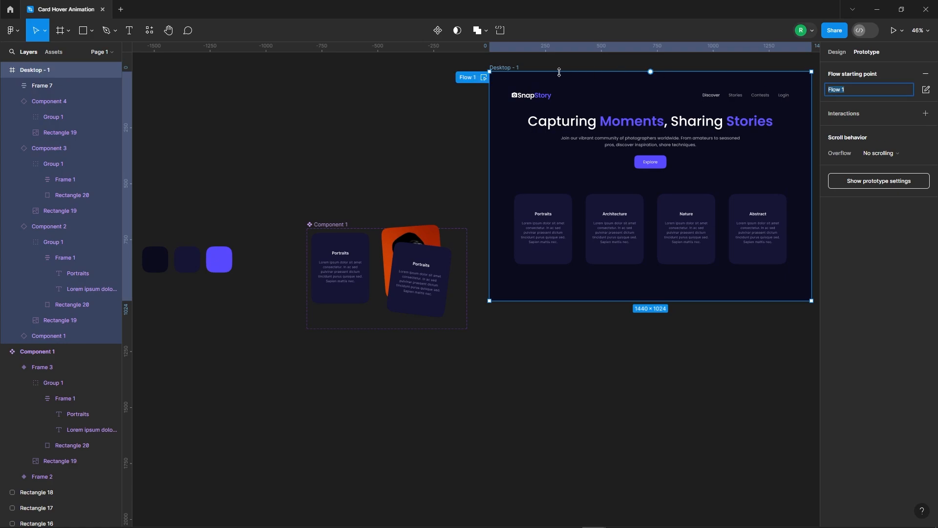
Run the landing page prototype scaled to fit the window and test the hover animation on the cards
{"action": "left_click", "coordinate": [483, 77]}
{"action": "left_click", "coordinate": [451, 59]}
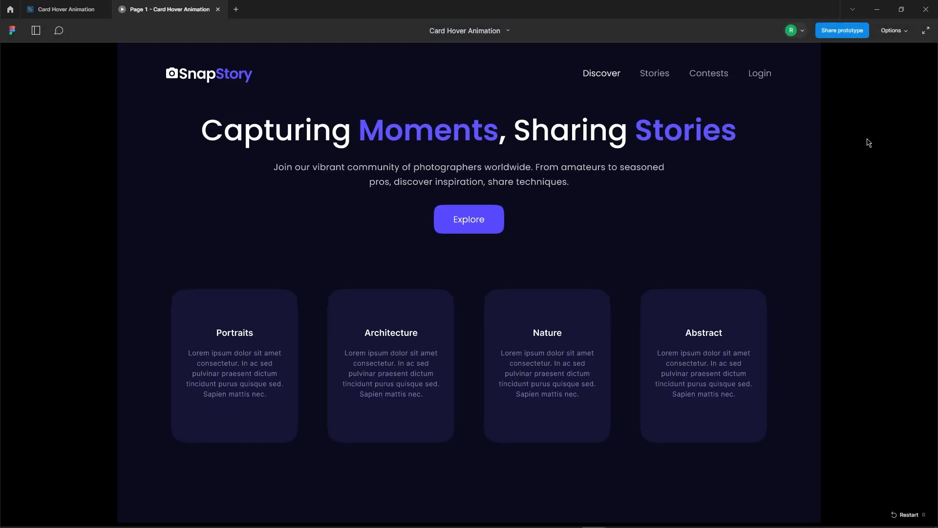
{"action": "left_click", "coordinate": [894, 30]}
{"action": "left_click", "coordinate": [861, 69]}
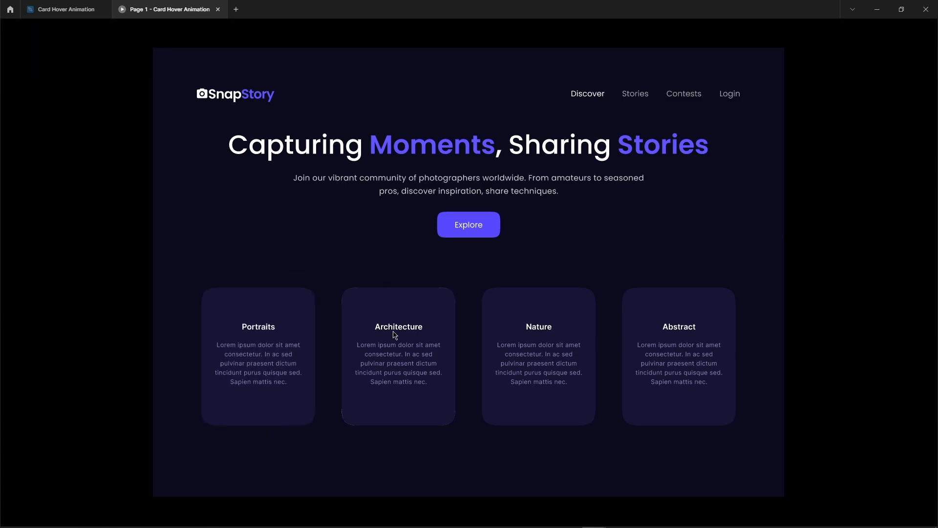
{"action": "mouse_move", "coordinate": [399, 339]}
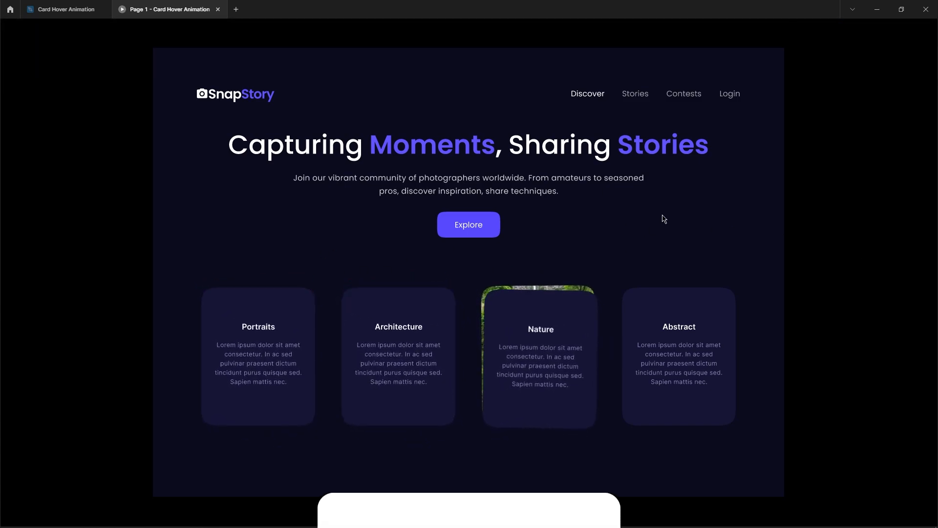
{"action": "mouse_move", "coordinate": [678, 357]}
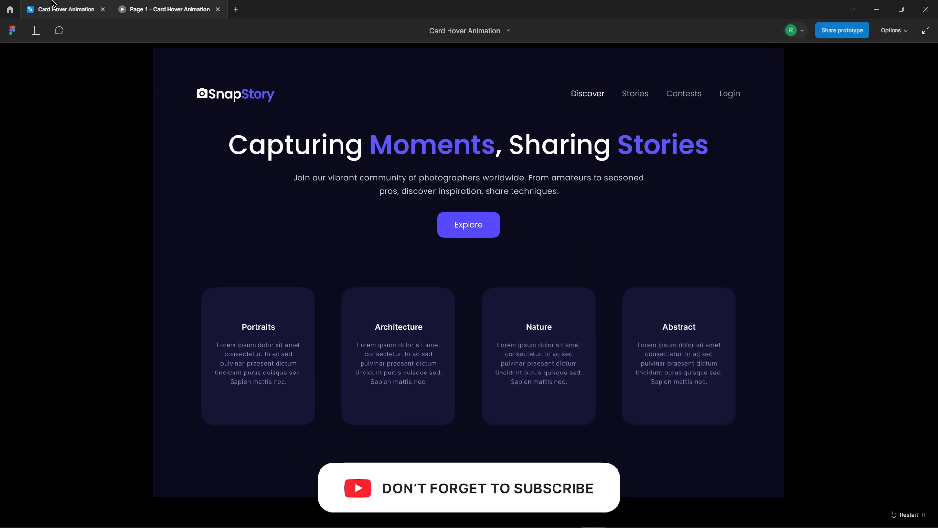
Return to the design file and recolour the tilted variant's text card with the purple 5849FF sampled from the palette swatch
{"action": "left_click", "coordinate": [66, 9]}
{"action": "double_click", "coordinate": [429, 283]}
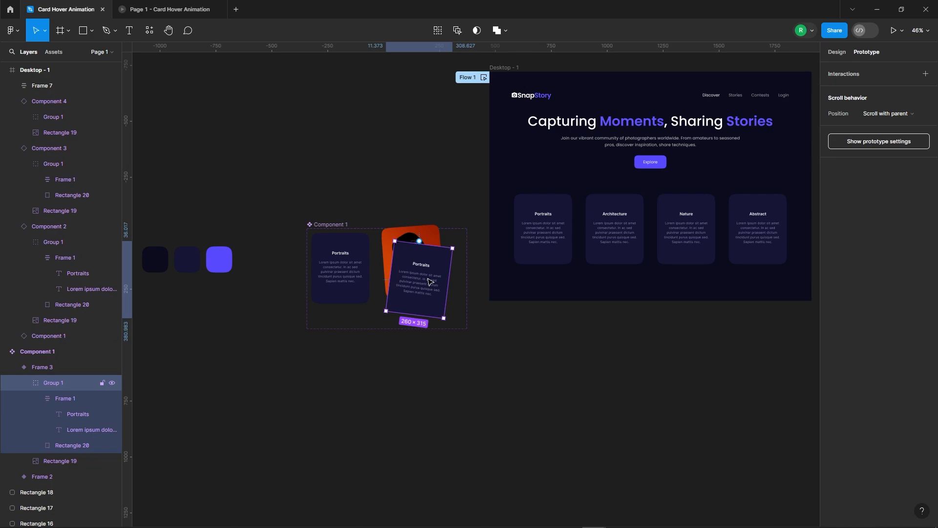
{"action": "left_click", "coordinate": [837, 55]}
{"action": "scroll", "coordinate": [415, 273], "scroll_direction": "up", "scroll_amount": 2}
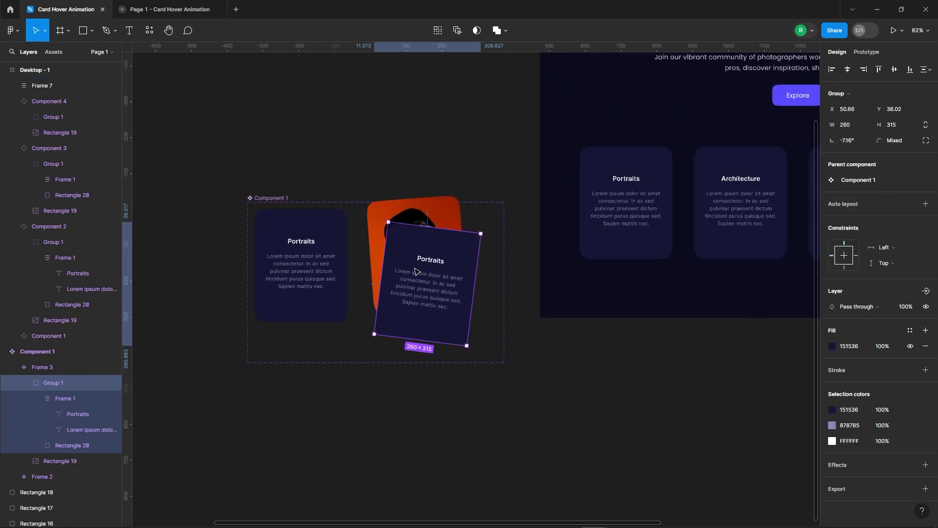
{"action": "left_click", "coordinate": [461, 246], "text": "ctrl"}
{"action": "left_click", "coordinate": [833, 307]}
{"action": "left_click", "coordinate": [717, 410]}
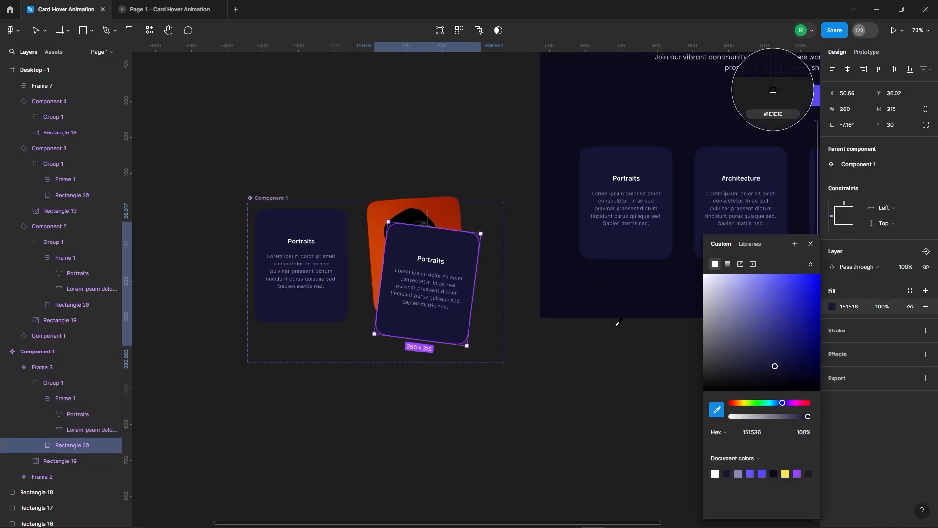
{"action": "scroll", "coordinate": [617, 327], "scroll_direction": "down", "scroll_amount": 3}
{"action": "left_click", "coordinate": [348, 286]}
{"action": "scroll", "coordinate": [533, 307], "scroll_direction": "up", "scroll_amount": 5}
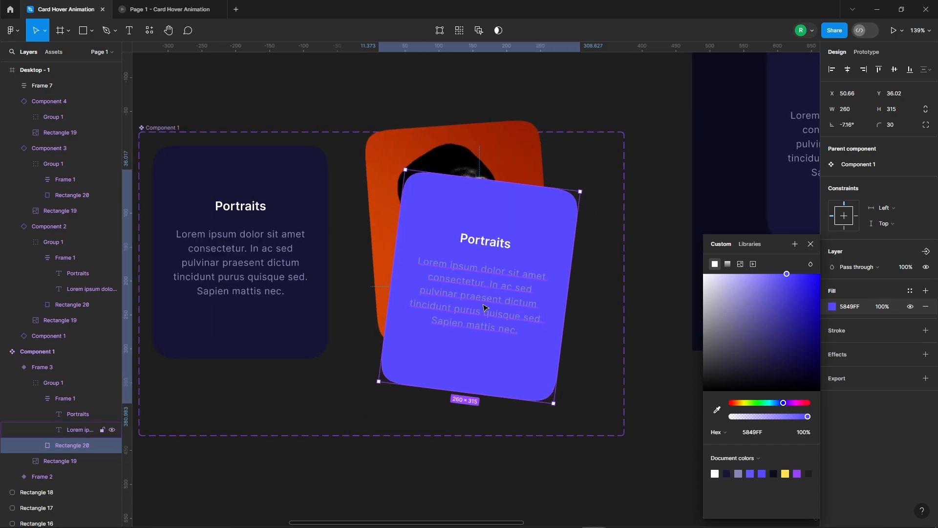
Lighten the fill of the tilted variant's Lorem ipsum paragraph to C3C3FF
{"action": "left_click", "coordinate": [488, 308]}
{"action": "left_click", "coordinate": [831, 402]}
{"action": "left_click_drag", "start_coordinate": [737, 306], "coordinate": [724, 257]}
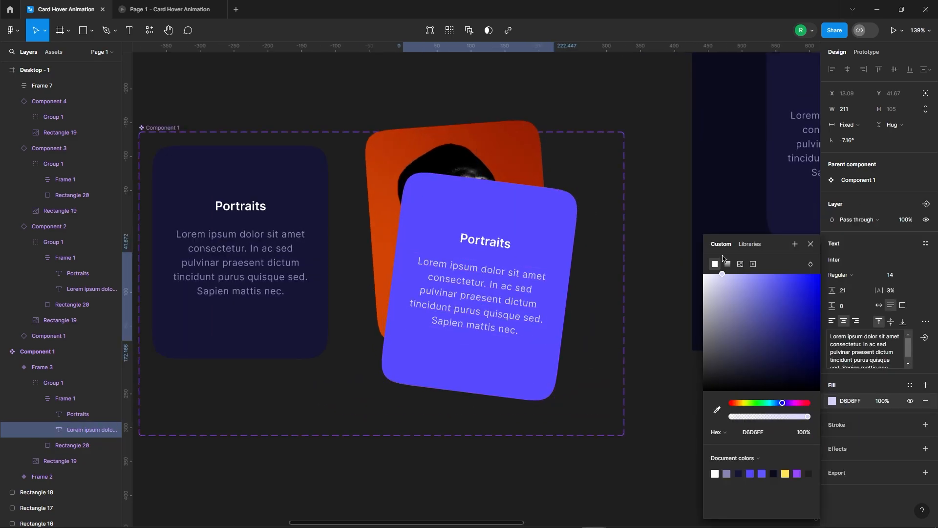
{"action": "left_click", "coordinate": [811, 244]}
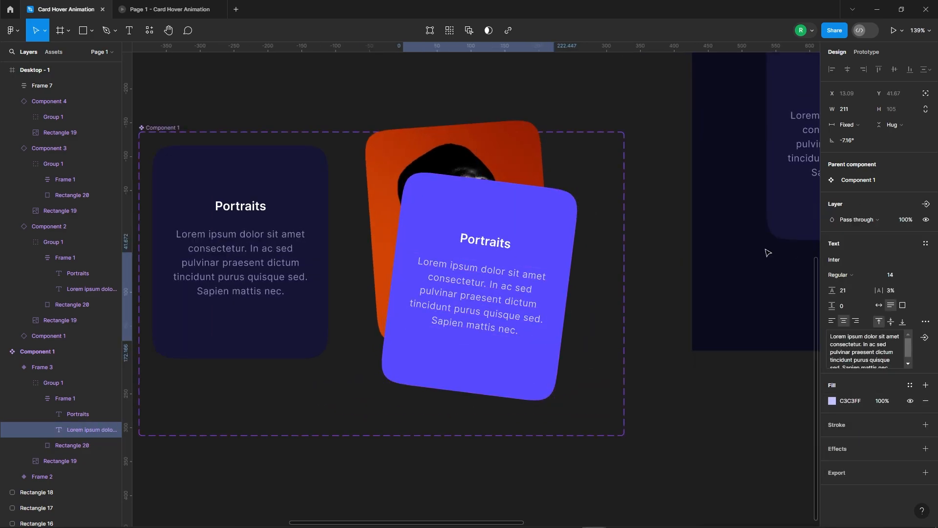
Return to the running prototype to check the recoloured hover state on the cards
{"action": "scroll", "coordinate": [448, 239], "scroll_direction": "down", "scroll_amount": 3}
{"action": "left_click", "coordinate": [161, 6]}
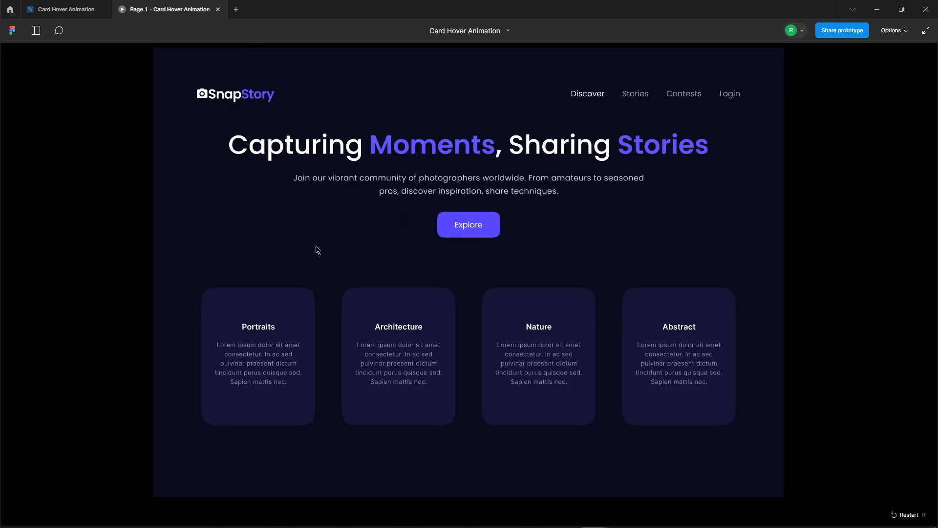